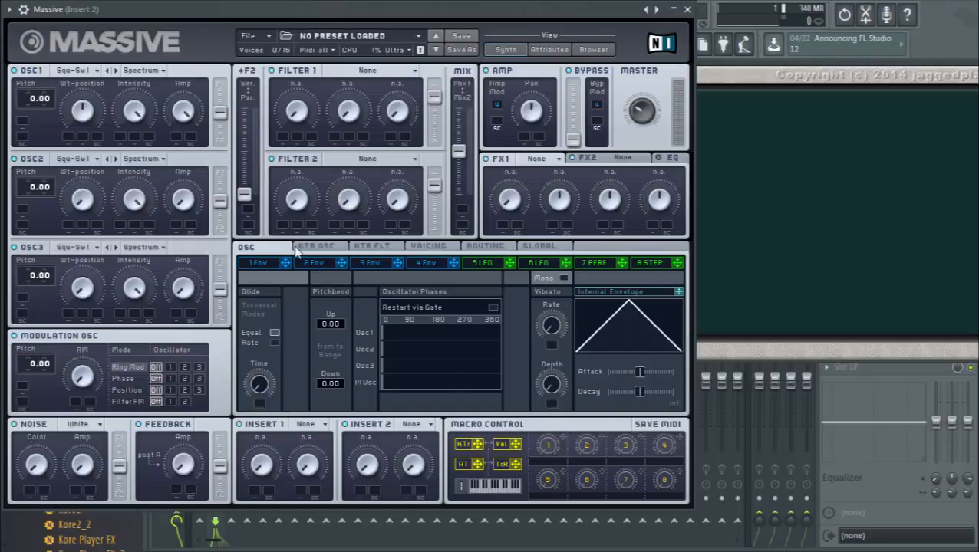
Step: Look through the oscillator key-tracking, voicing and routing pages, and return to the general oscillator settings page
click(315, 246)
click(447, 247)
click(490, 247)
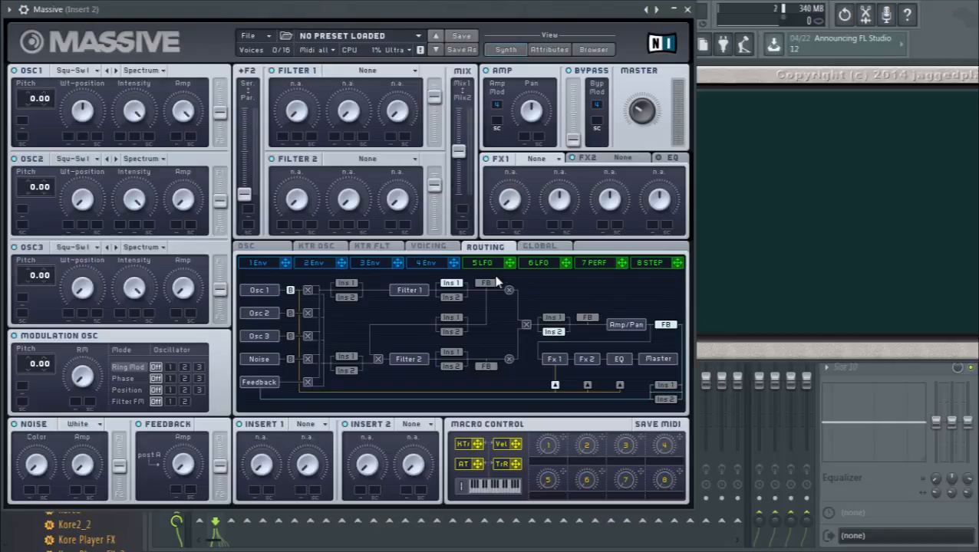
click(245, 246)
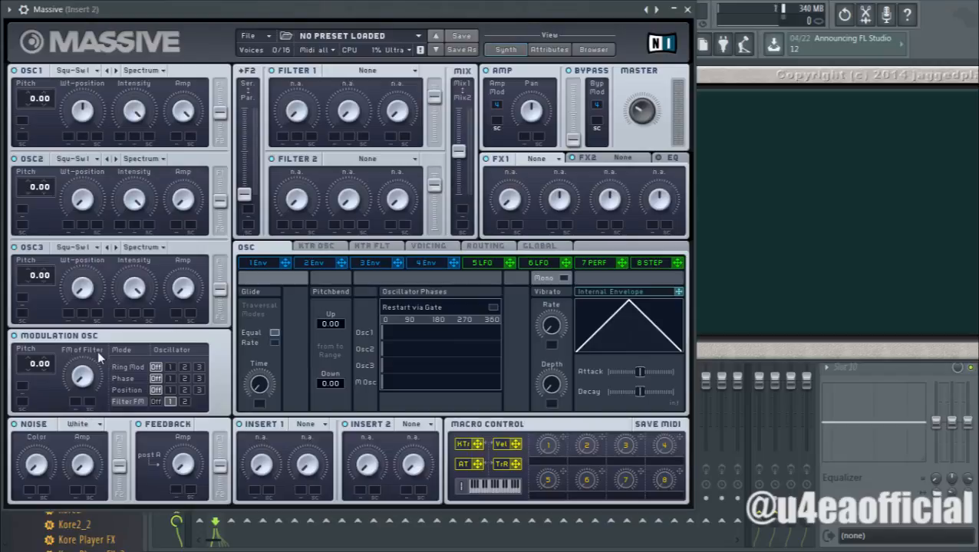
Step: Go through the modulation oscillator's Phase, Position, Filter FM and Ring Mod modes, leaving Ring Mod off
click(125, 379)
click(129, 390)
click(128, 401)
click(129, 368)
click(199, 367)
click(157, 367)
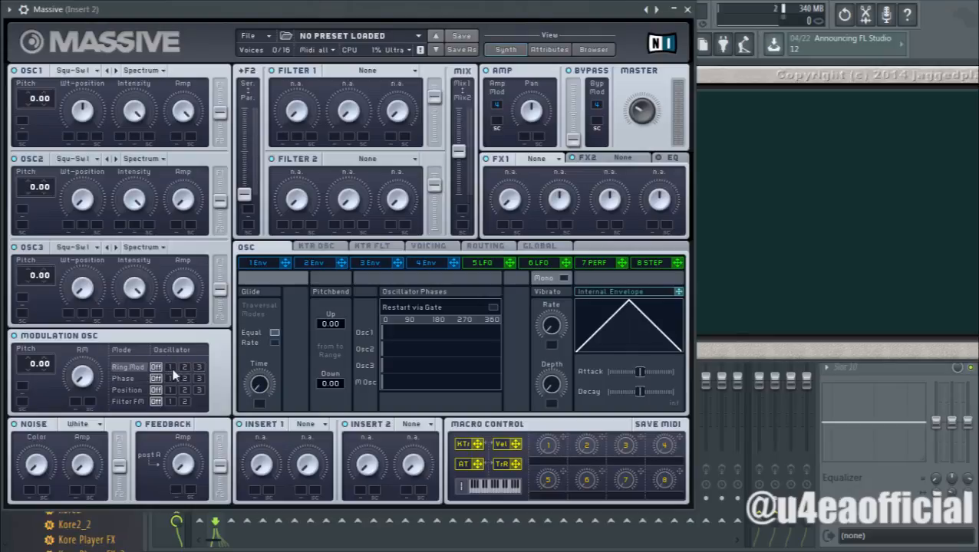
Step: Try Ring Mod on oscillator 1, Phase on oscillator 2 and Position on oscillator 3, and switch all three off
click(171, 368)
click(184, 378)
click(197, 390)
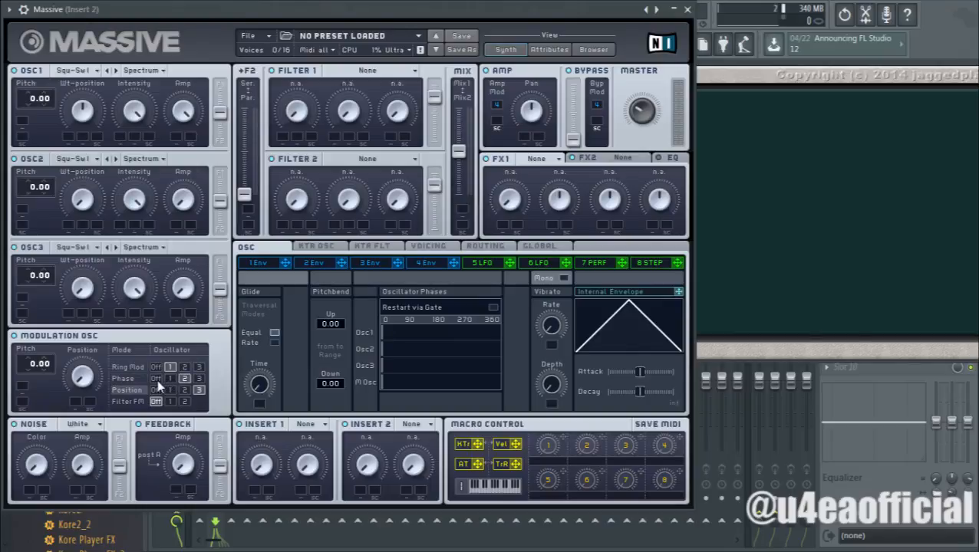
click(155, 379)
click(156, 367)
click(155, 390)
Step: Go through the modulation modes again and try applying Filter FM to Filter 1 and to Filter 2
click(129, 367)
click(135, 378)
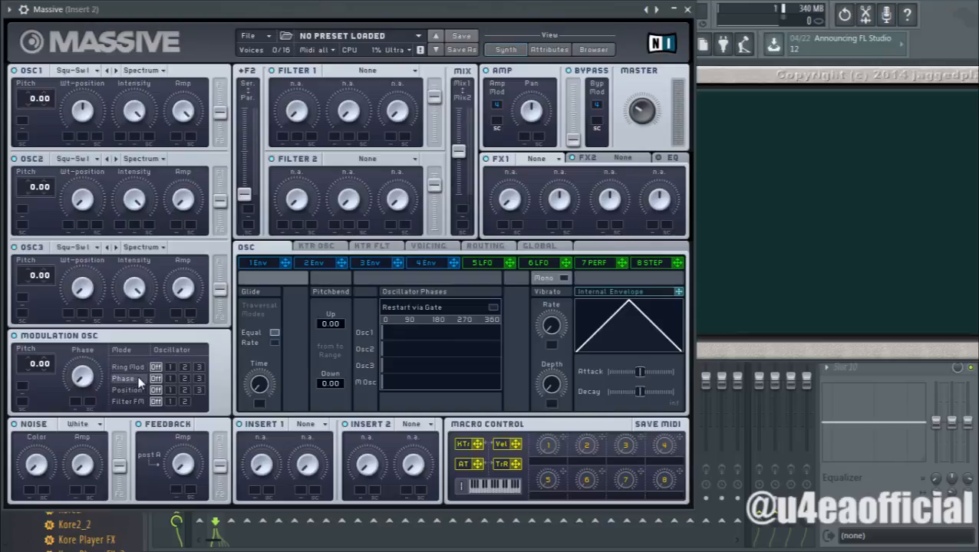
click(130, 390)
click(132, 402)
click(170, 401)
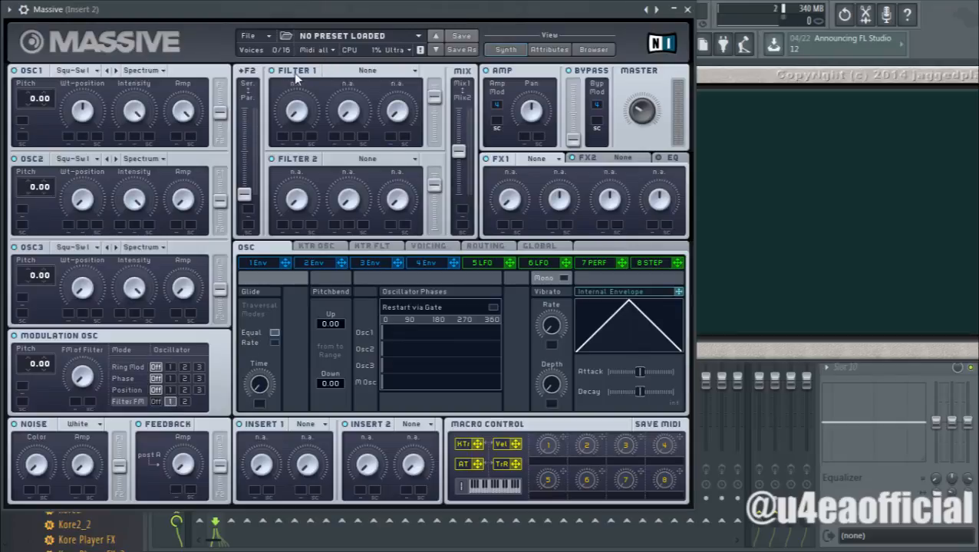
click(184, 402)
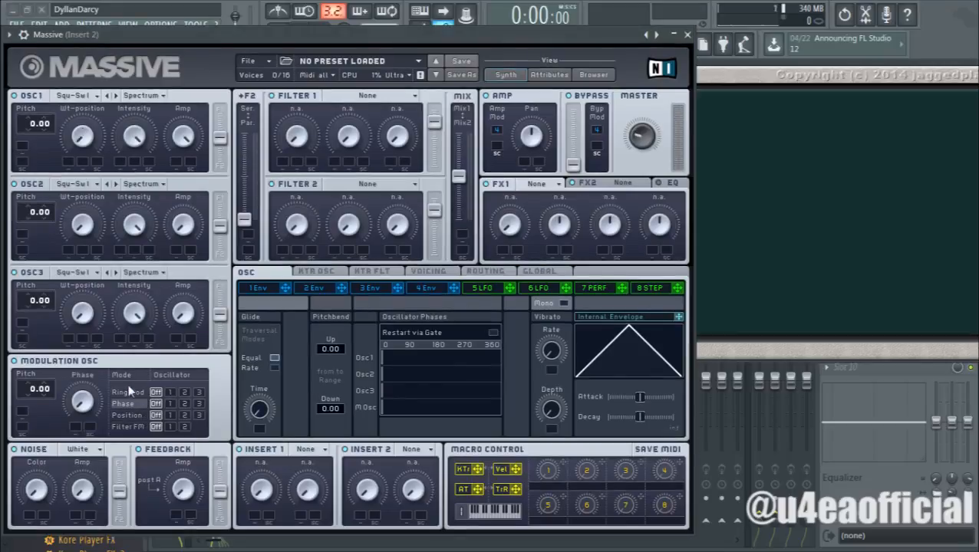
Step: Select the modulation oscillator's Ring Mod mode and choose the Square-Saw I wavetable for oscillator 1
click(135, 413)
click(128, 392)
click(136, 401)
click(135, 391)
click(94, 97)
click(128, 115)
Step: Try the ring modulation amount, apply Phase modulation to oscillator 1 with its amount raised, and switch Phase off
drag(84, 409, 83, 374)
click(168, 405)
drag(81, 410, 107, 180)
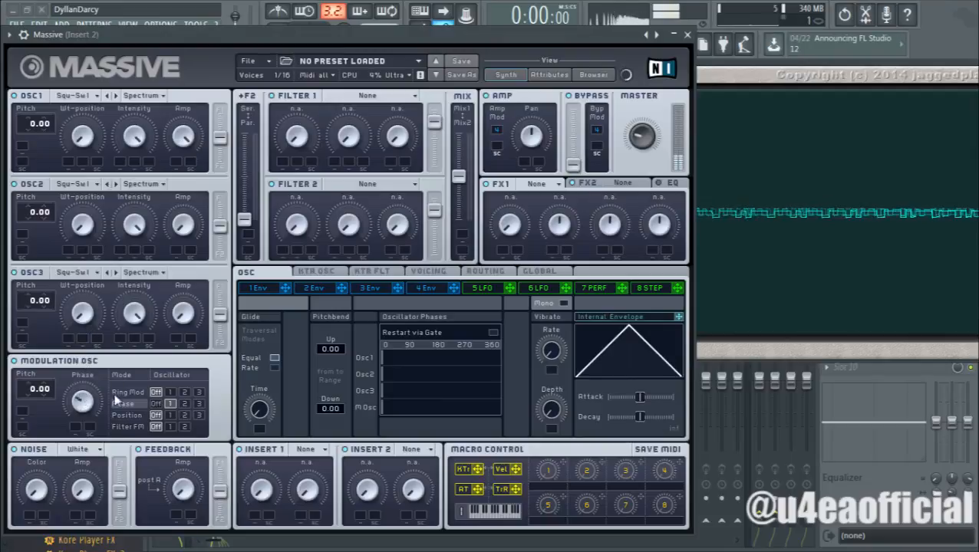
click(156, 403)
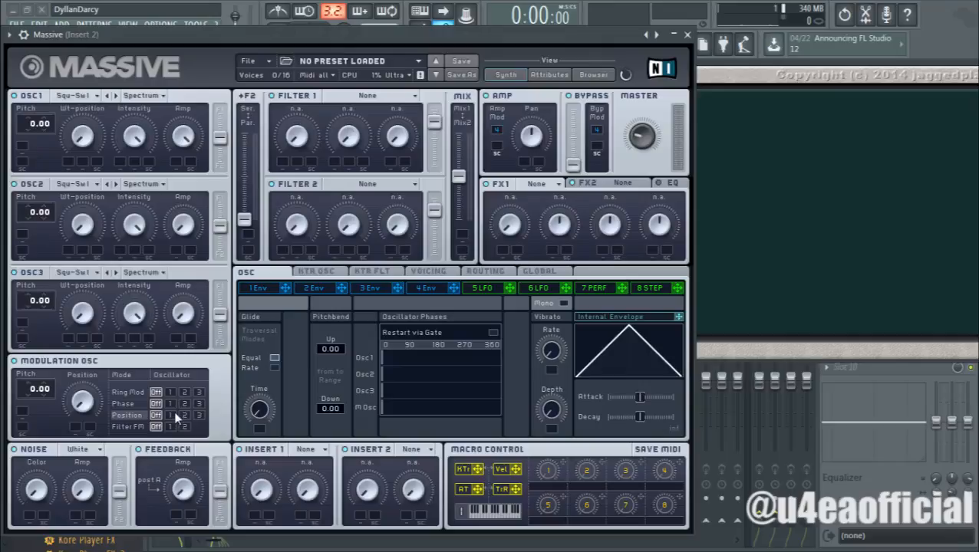
Step: Set oscillator 1's wavetable to Polysaw I and the modulation oscillator's pitch to 13.00
click(89, 96)
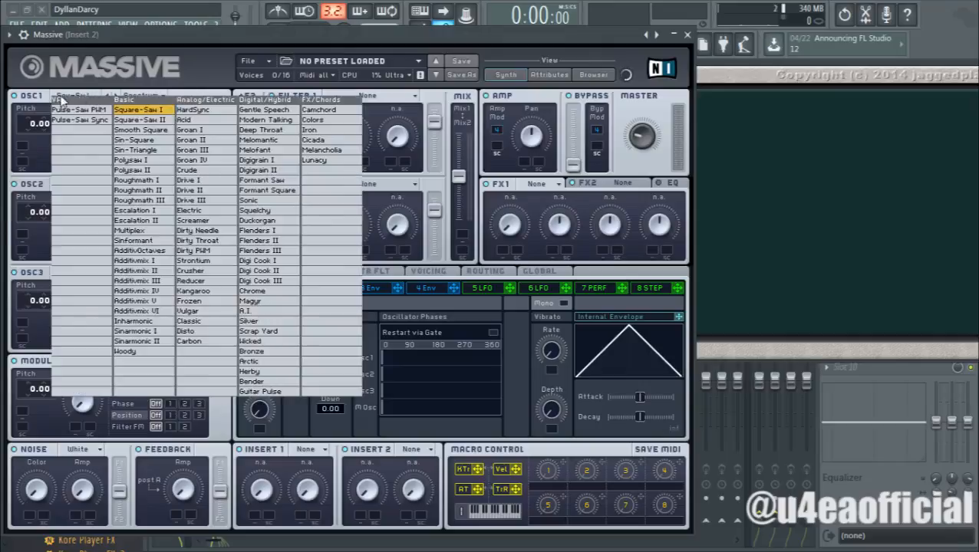
click(151, 161)
drag(40, 392, 36, 369)
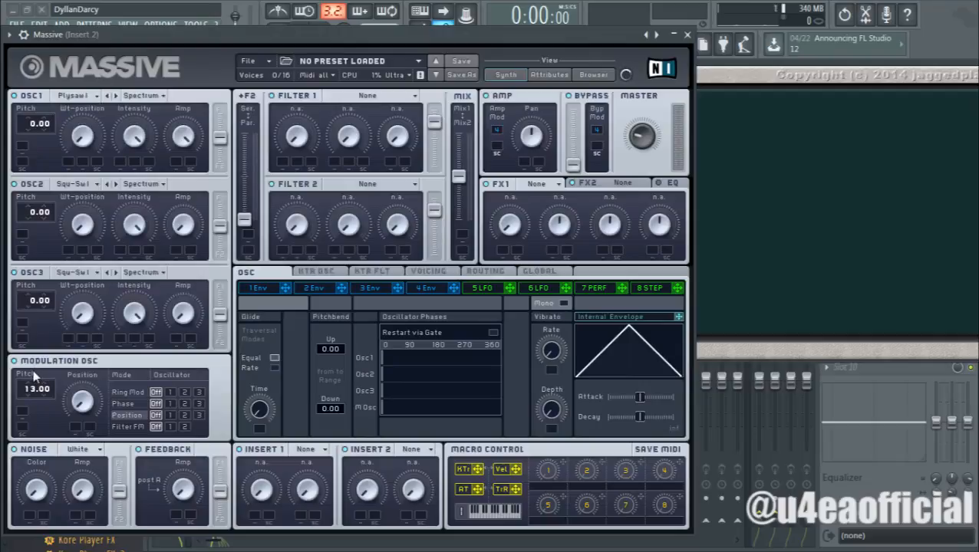
Step: Apply Position modulation to oscillator 1 and set the modulation oscillator's pitch to -1.00
drag(33, 390, 83, 338)
click(169, 415)
drag(28, 402, 28, 408)
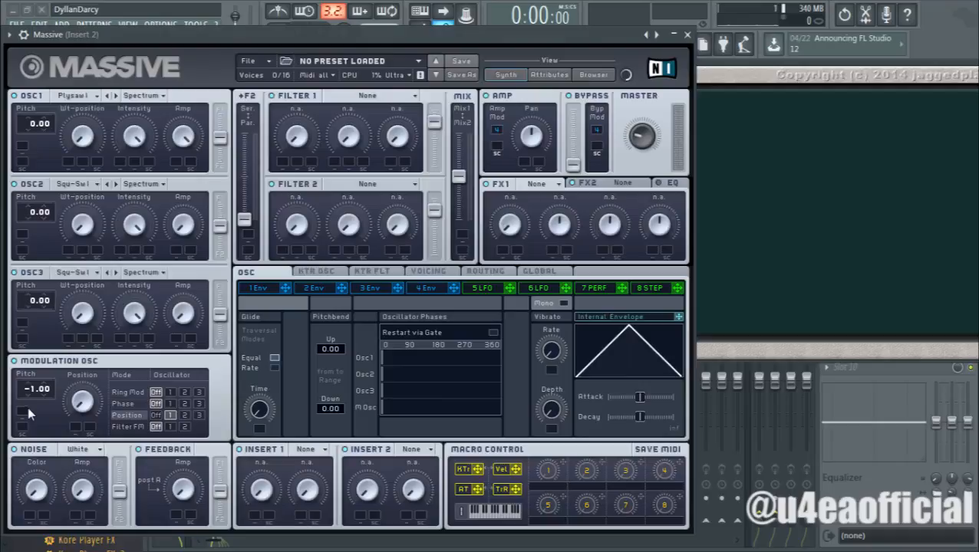
Step: Set Filter 1 to Lowpass 4 and route oscillator 1 fully to Filter 1
click(156, 426)
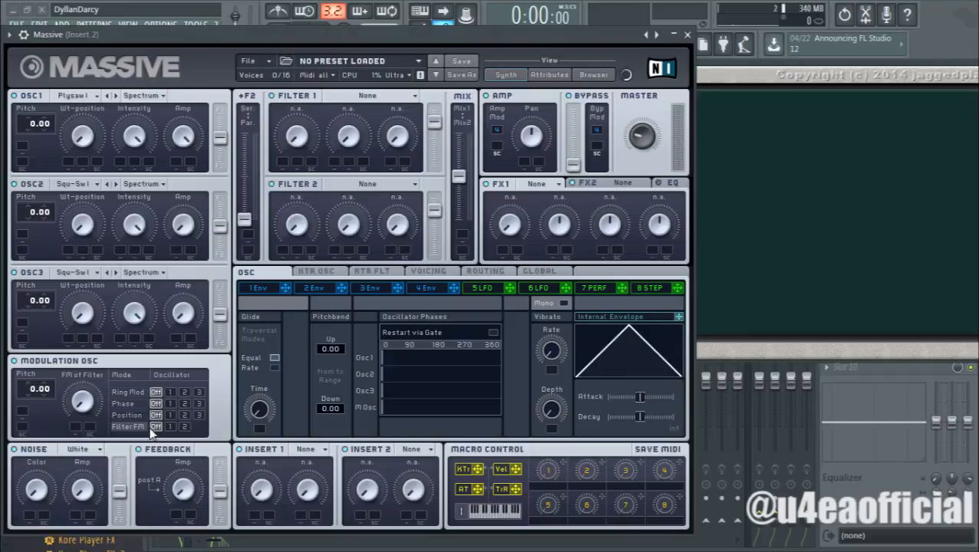
click(365, 97)
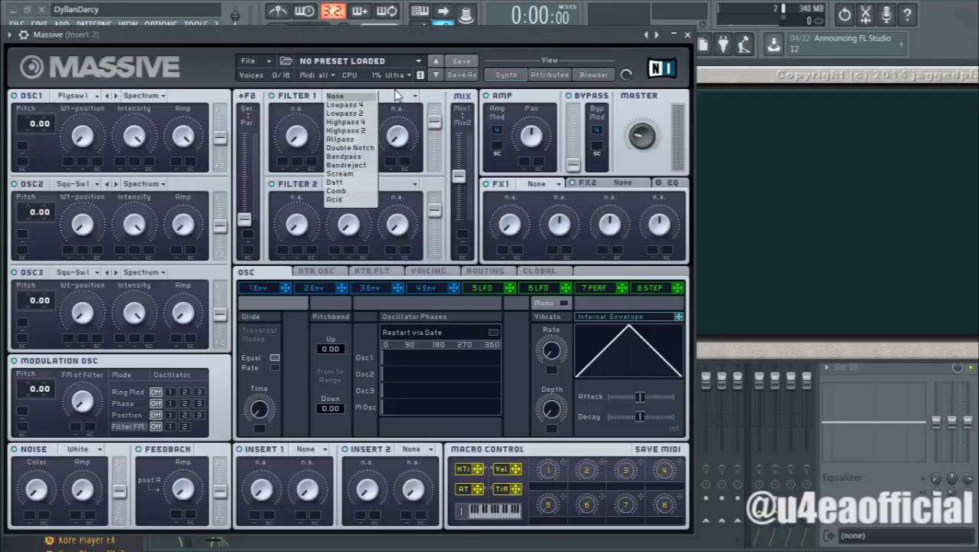
click(347, 105)
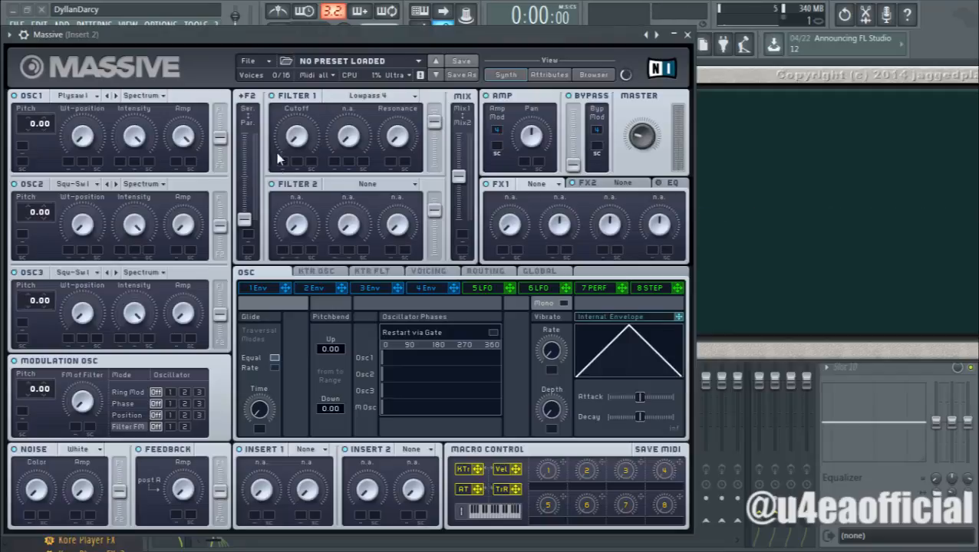
drag(222, 141, 223, 107)
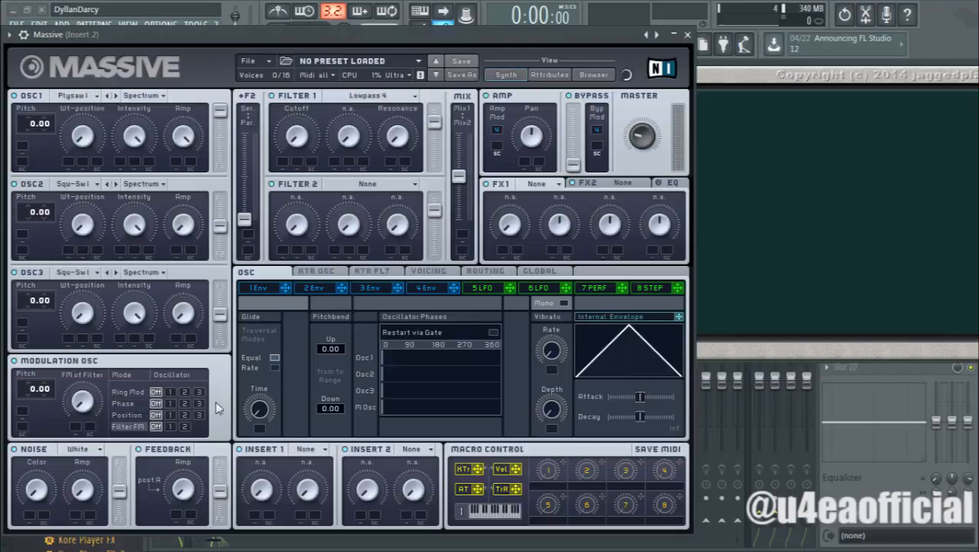
Step: Apply Filter FM to Filter 1, raising the filter's cutoff and resonance and the FM amount
click(170, 427)
drag(296, 144, 318, 74)
drag(294, 132, 327, 115)
drag(405, 137, 421, 56)
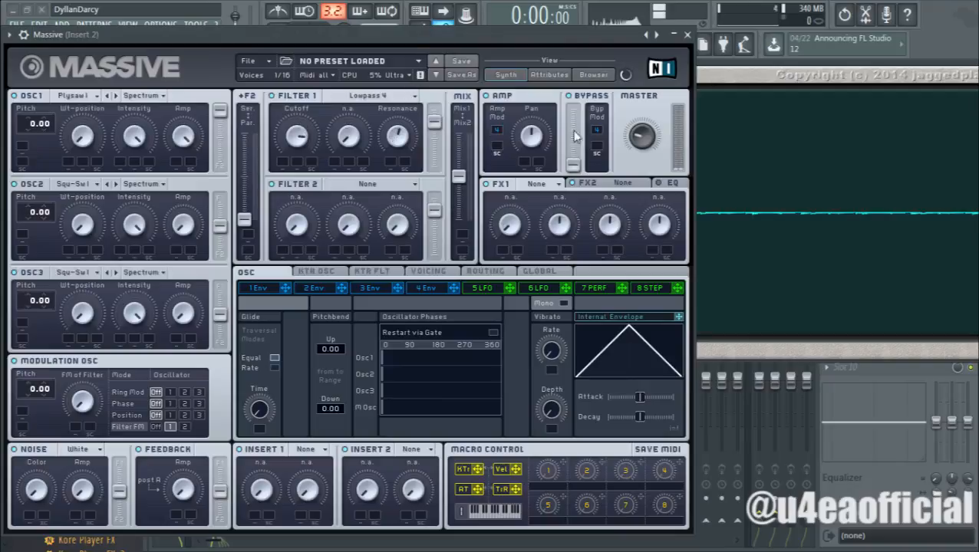
drag(82, 403, 98, 367)
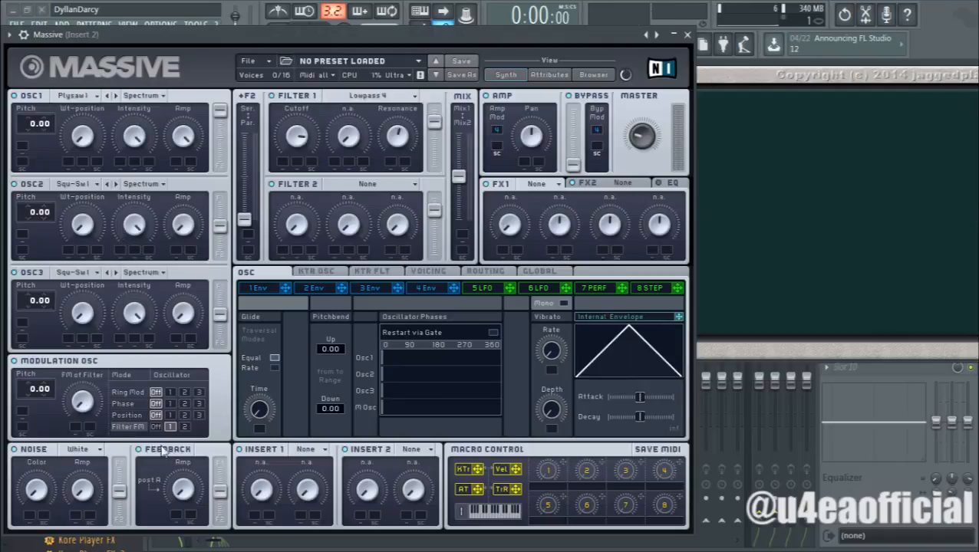
Step: Look through the filter types available for Filter 1 and the noise types, without changing either
click(382, 95)
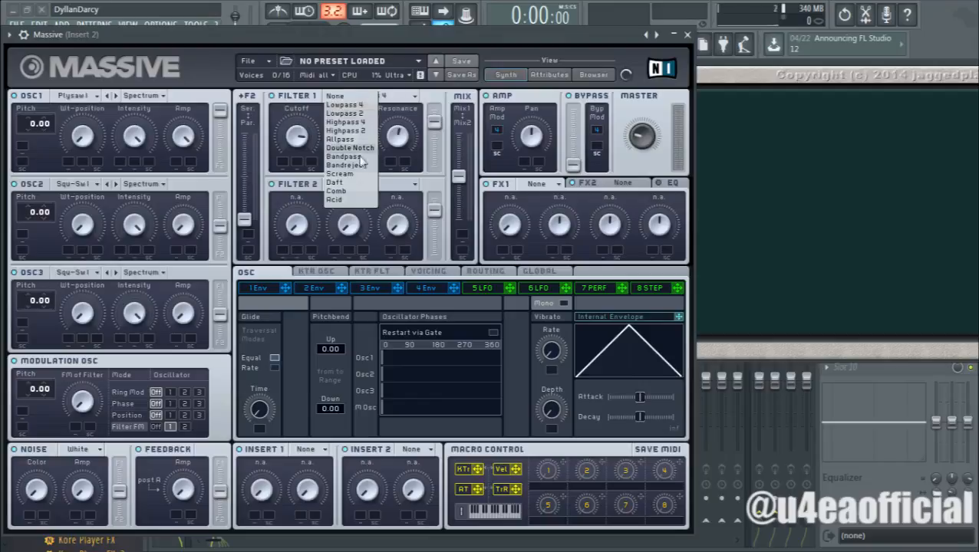
click(414, 41)
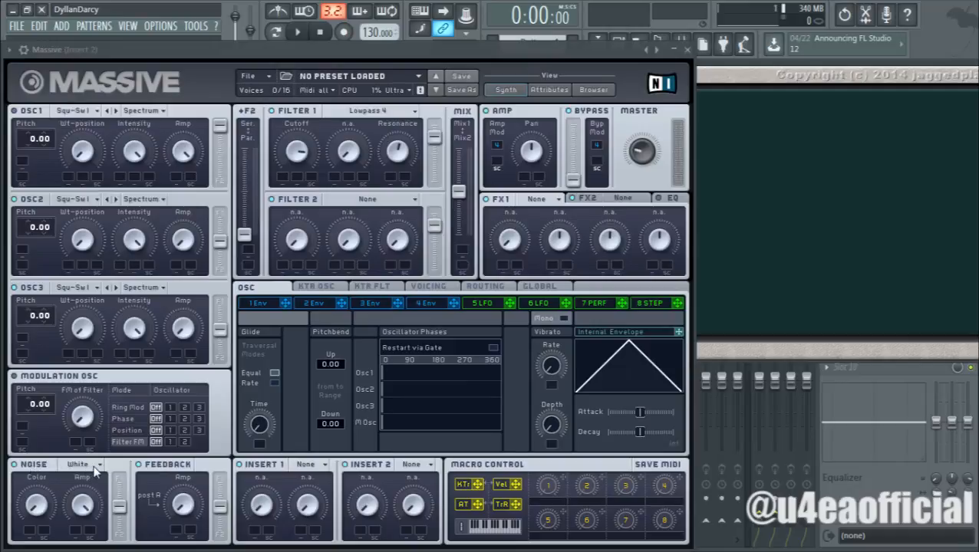
click(96, 468)
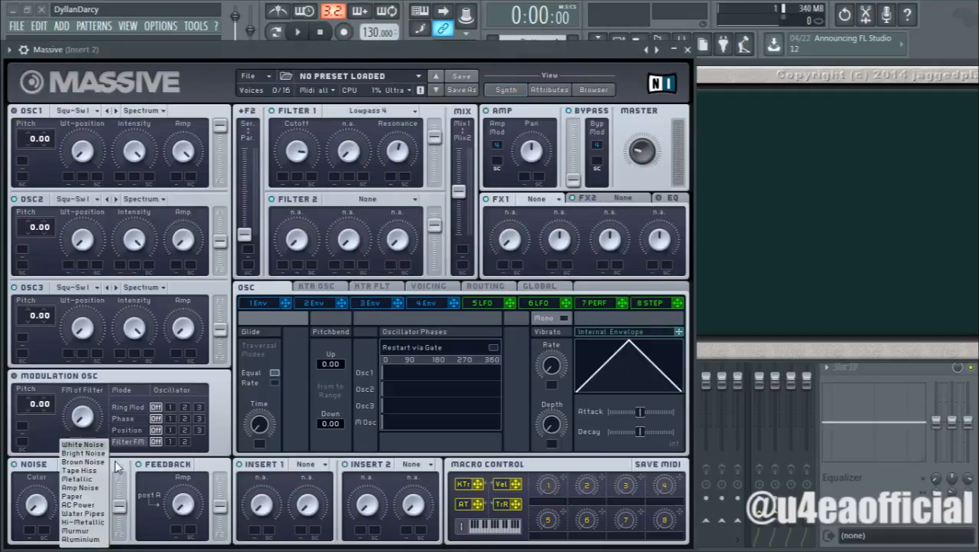
click(117, 462)
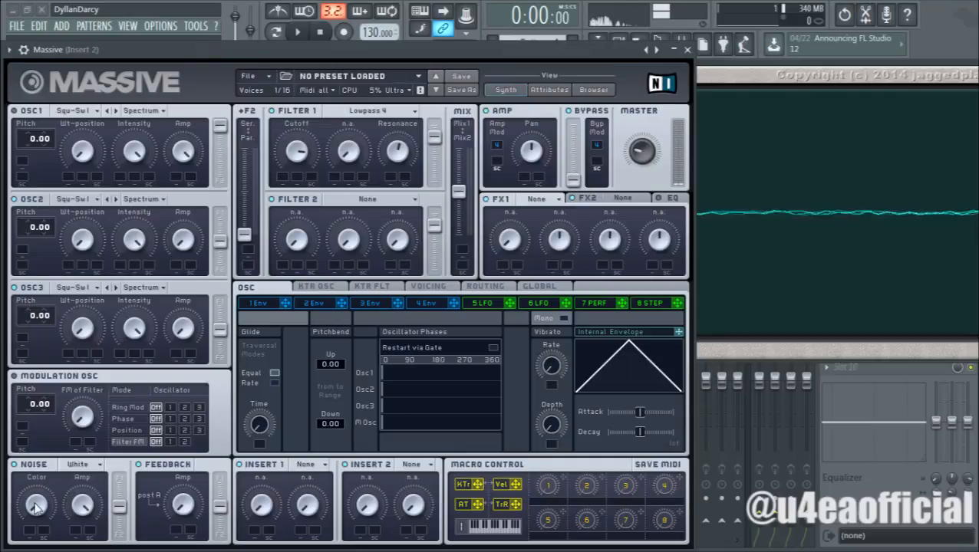
Step: Sweep the noise color and route the noise fully to Filter 2, with the feedback shifted slightly toward Filter 2
drag(35, 503, 36, 469)
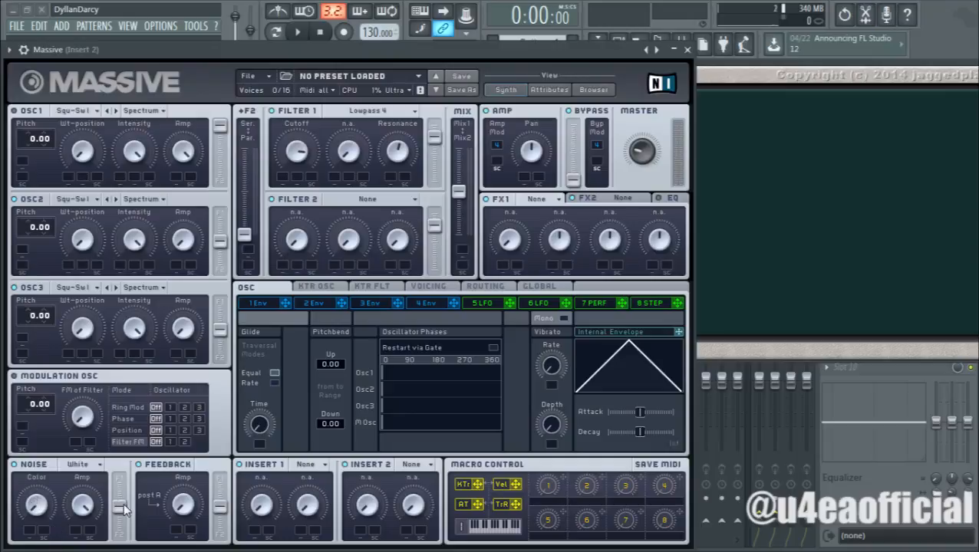
mouse_move(123, 513)
mouse_down()
mouse_move(121, 482)
mouse_move(119, 532)
mouse_up()
drag(221, 507, 220, 510)
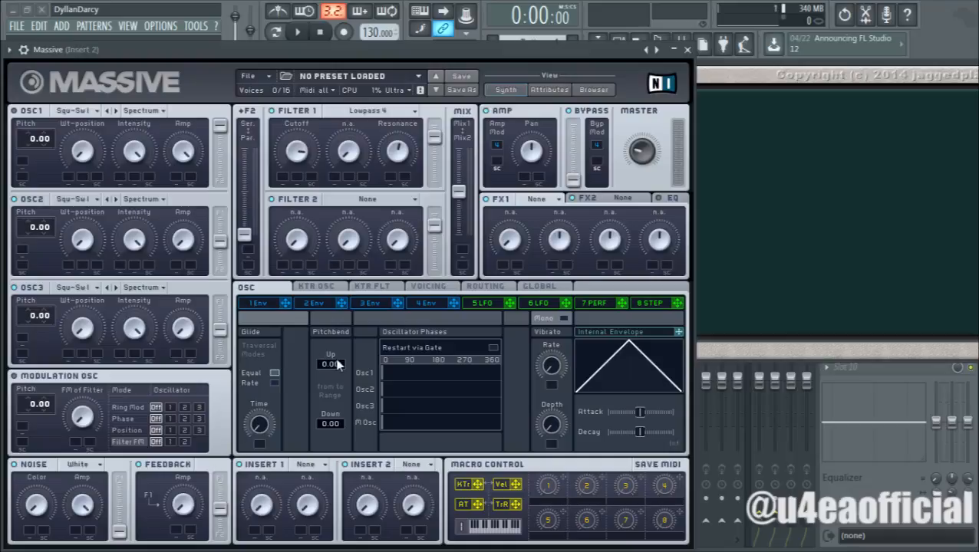
Step: Open the routing page and try the feedback tap before and after Amp/Pan, setting it after Filter 1
click(474, 290)
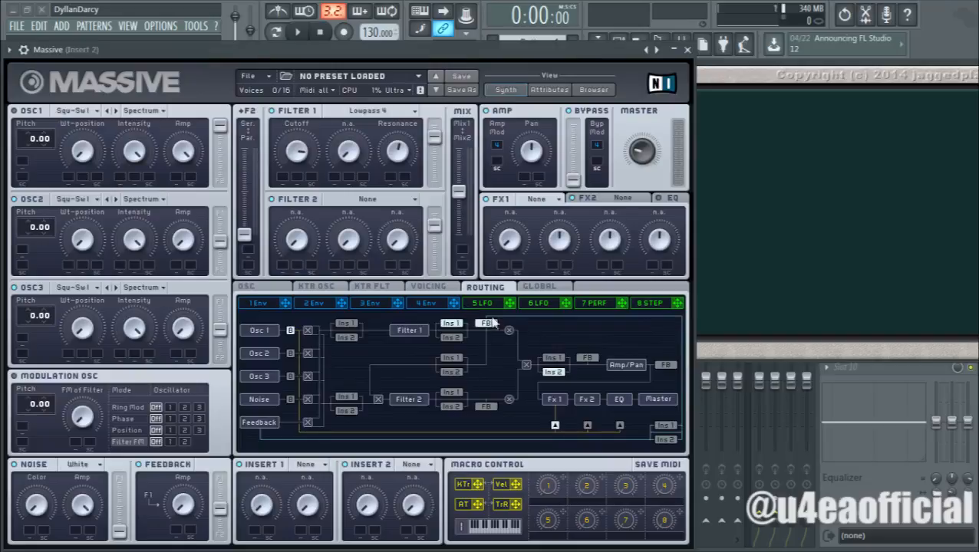
click(588, 358)
click(665, 366)
click(588, 359)
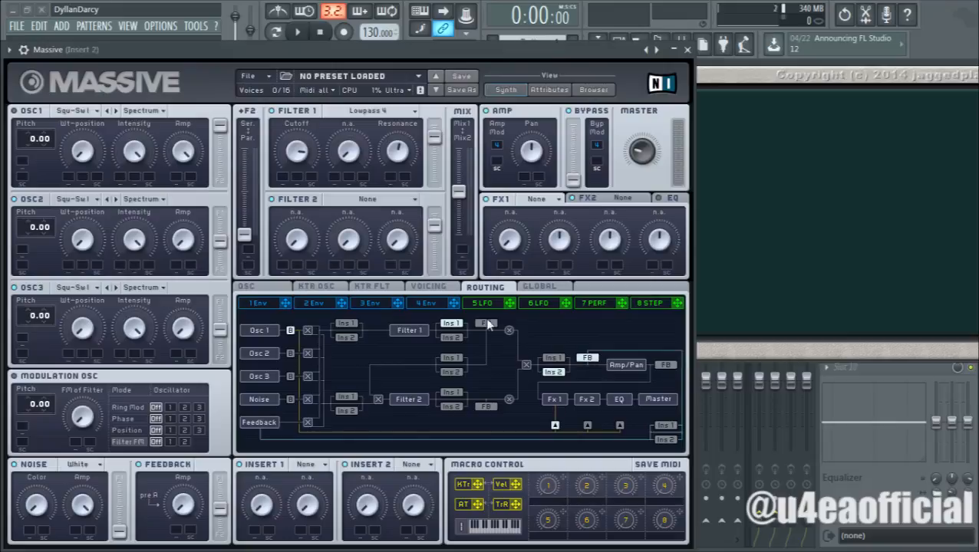
click(485, 323)
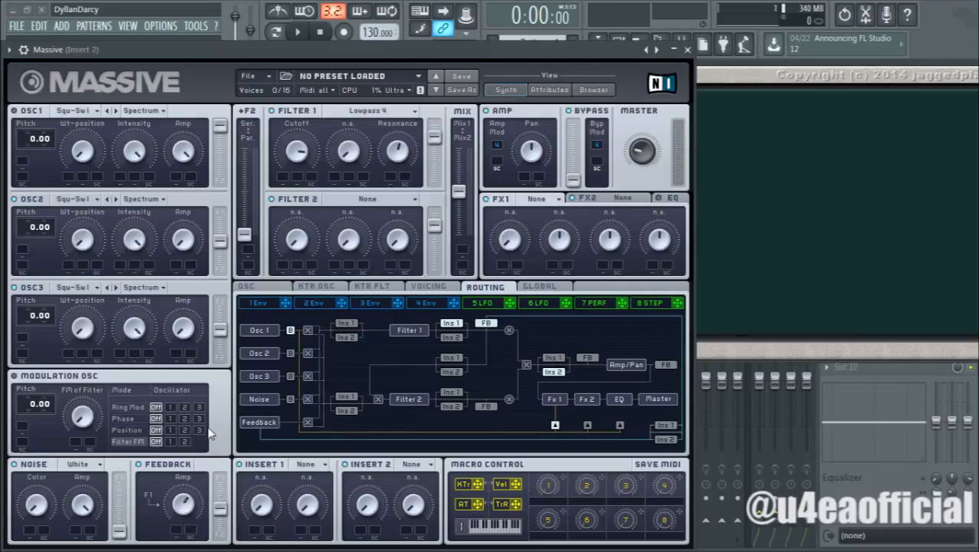
Step: Try the feedback fully into Filter 1, rebalance it between both filters, and return its tap from after Amp/Pan to after Filter 1
drag(220, 510, 217, 488)
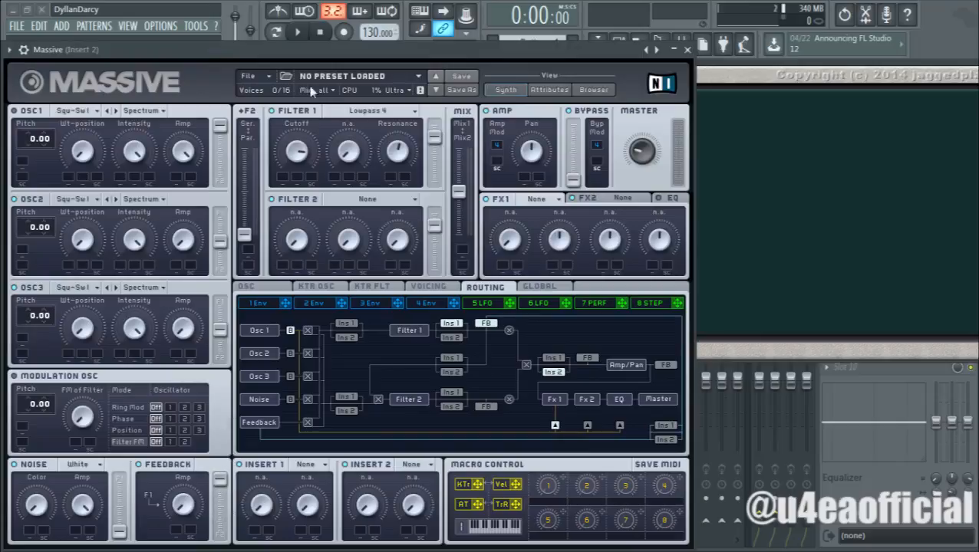
drag(220, 481, 220, 506)
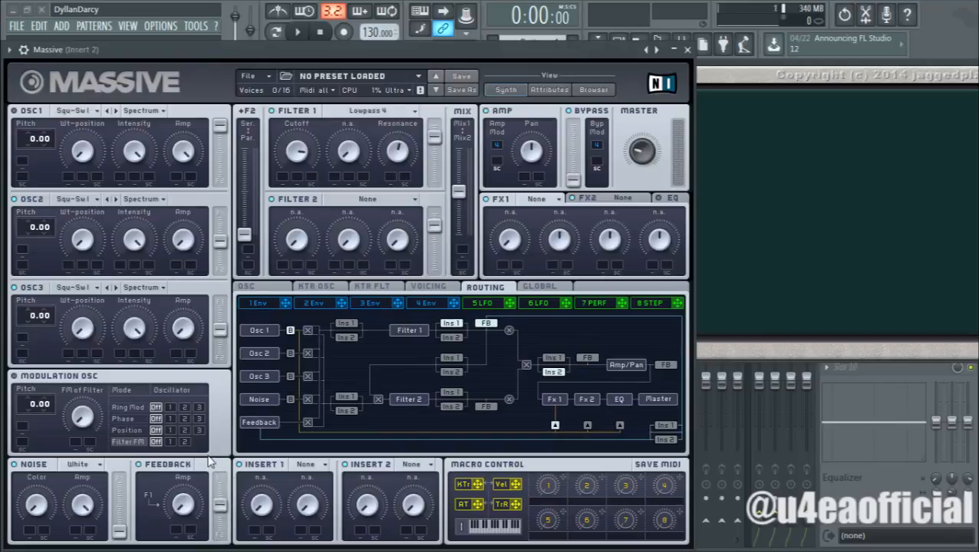
click(488, 324)
click(487, 324)
click(666, 365)
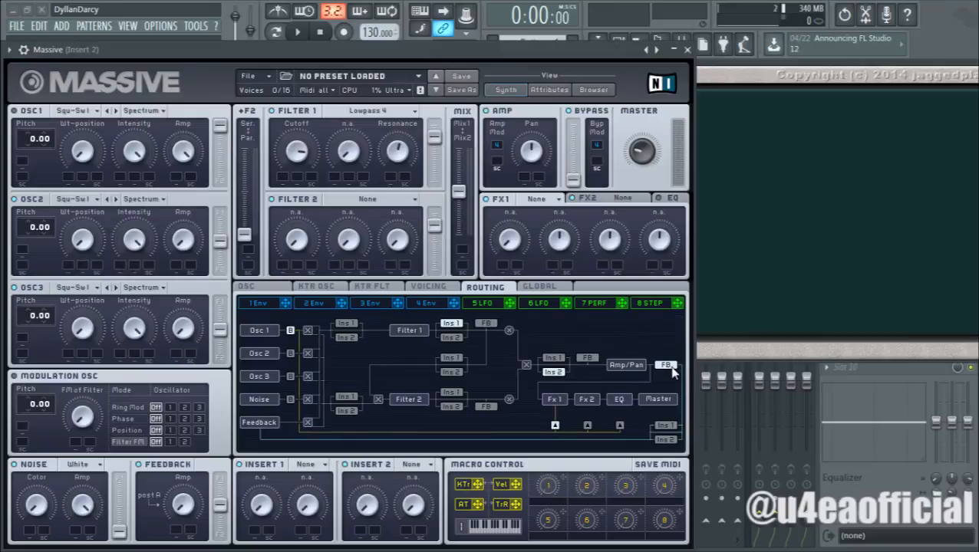
click(486, 325)
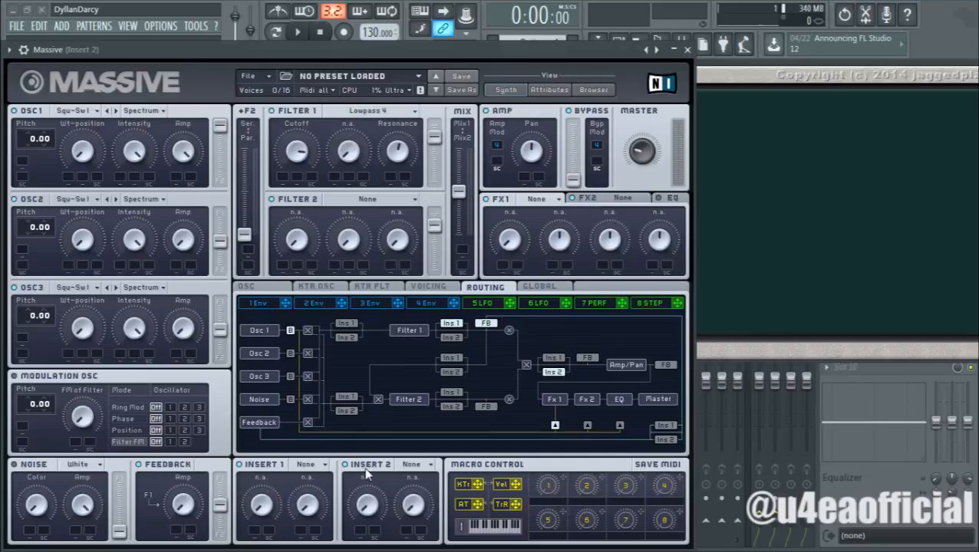
Step: Look through the effect types available for Insert 1 and Insert 2 without changing either
click(305, 465)
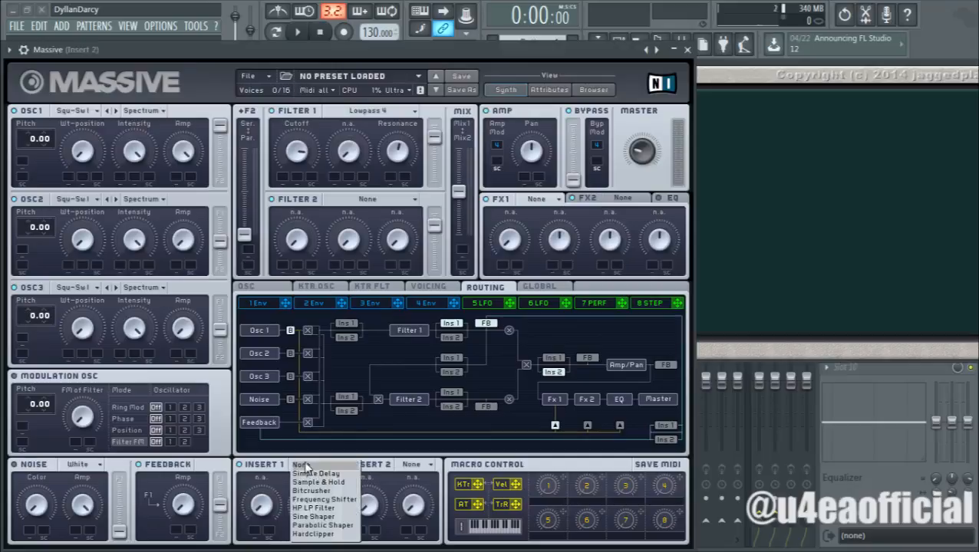
click(303, 464)
click(414, 465)
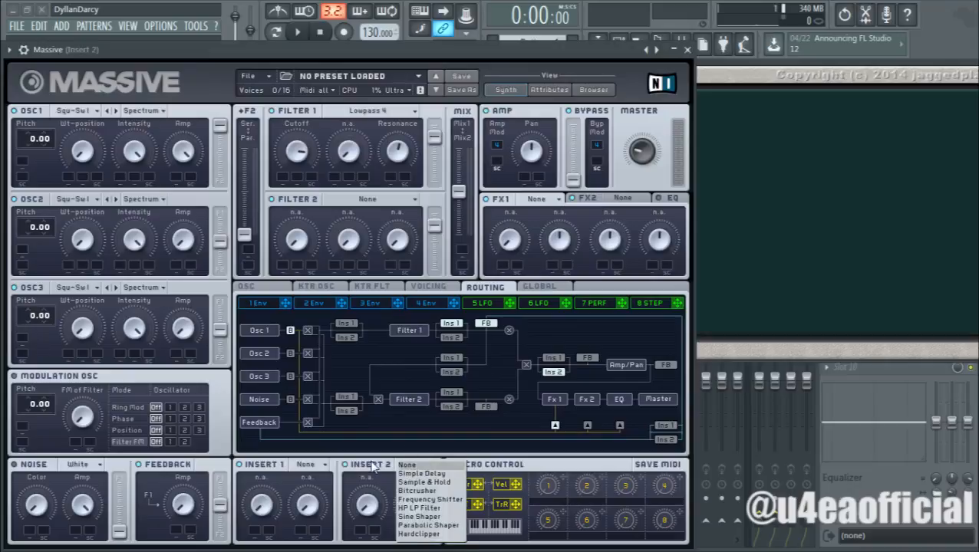
click(437, 465)
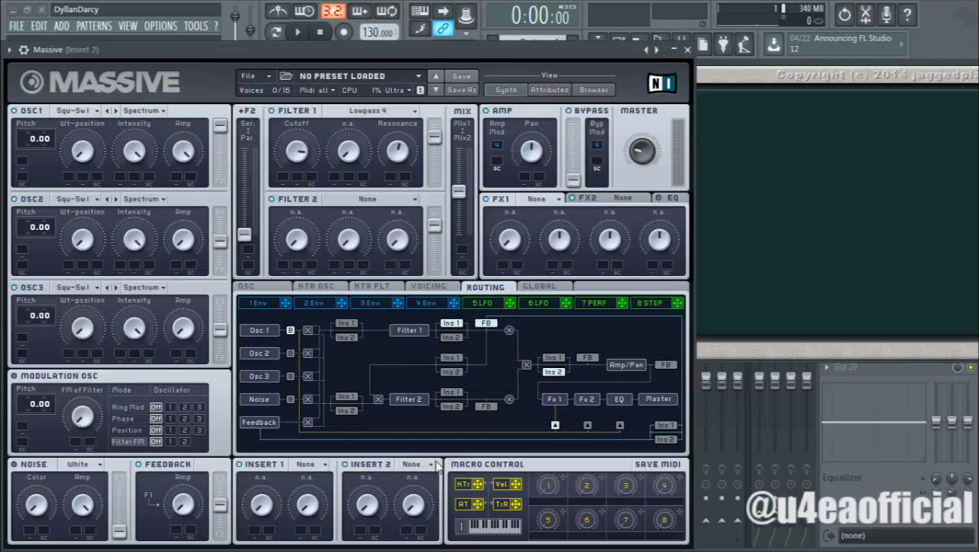
click(308, 465)
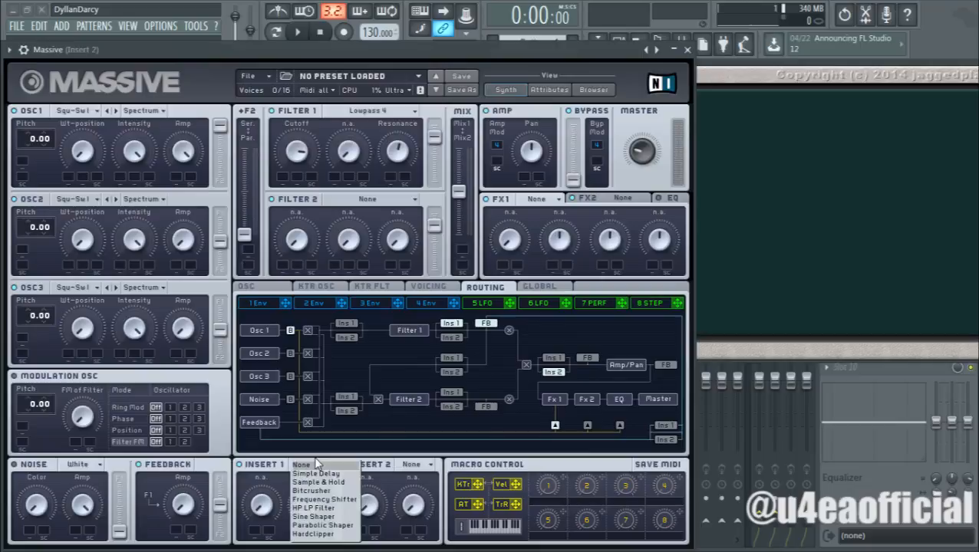
click(280, 473)
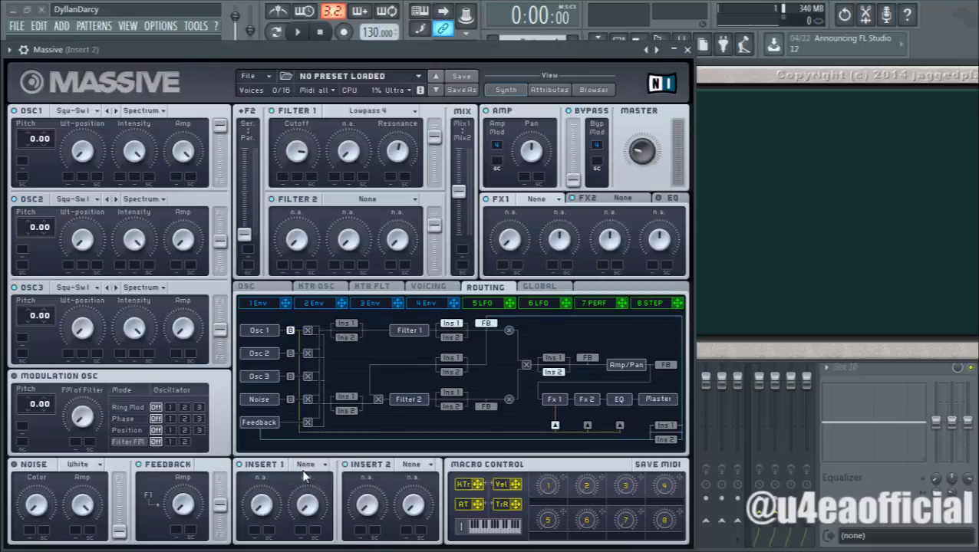
Step: Try Simple Delay and the HP LP Filter as the Insert 1 effect
click(305, 469)
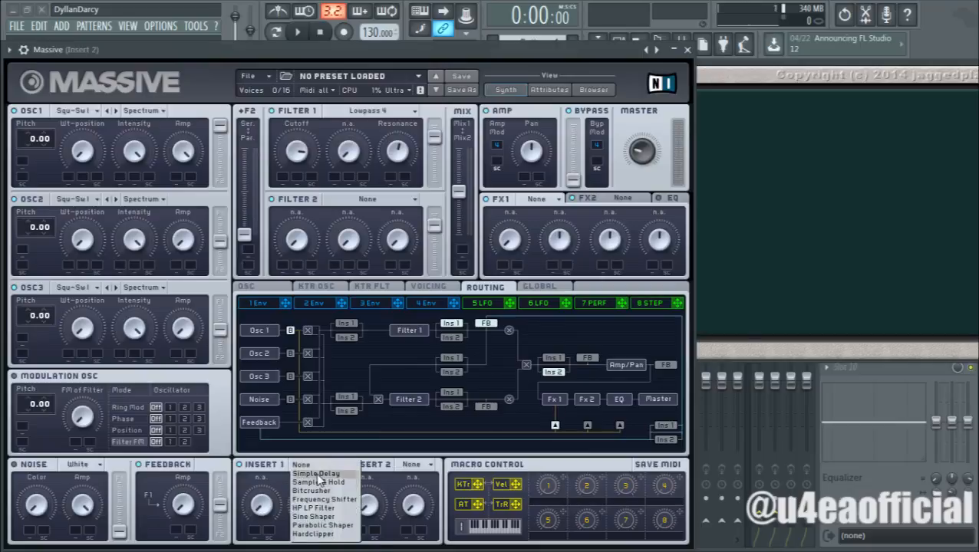
click(315, 473)
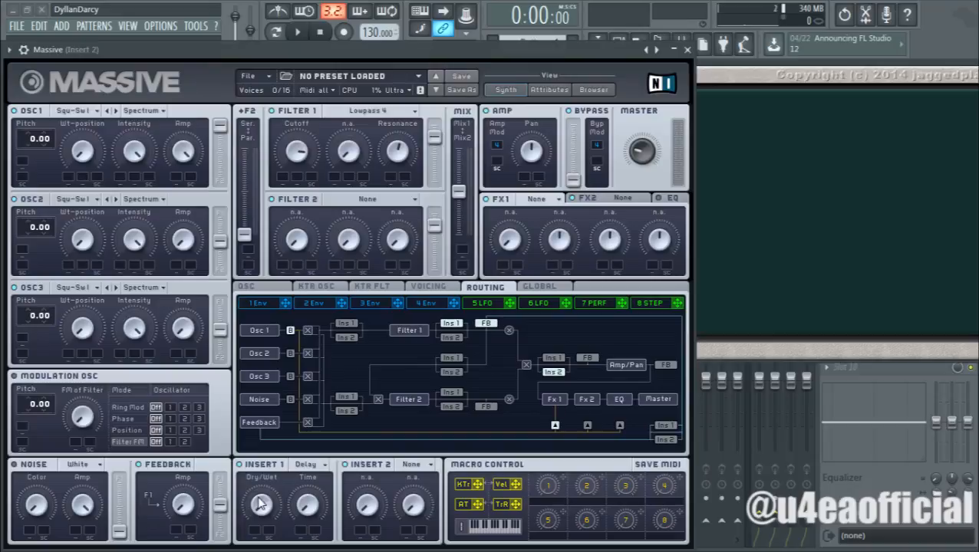
click(321, 465)
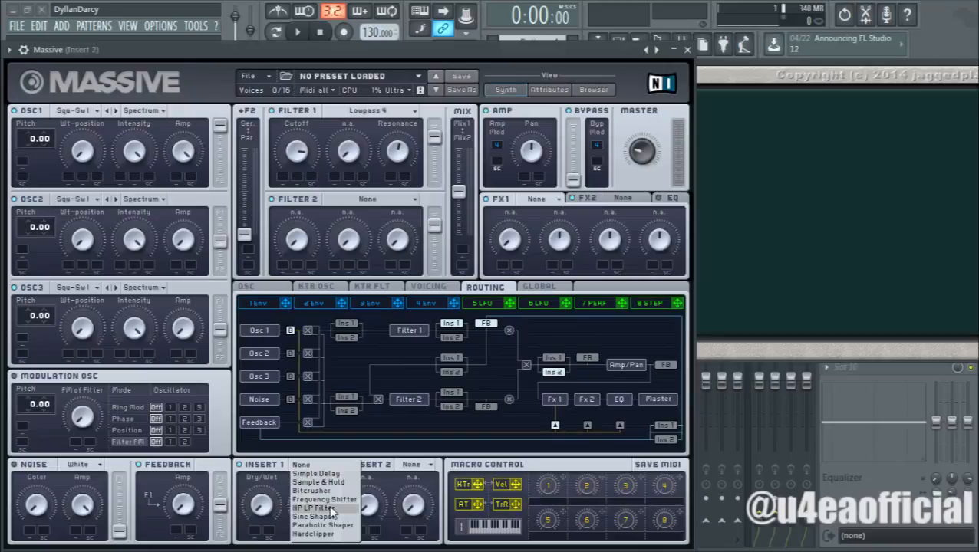
click(330, 508)
click(314, 466)
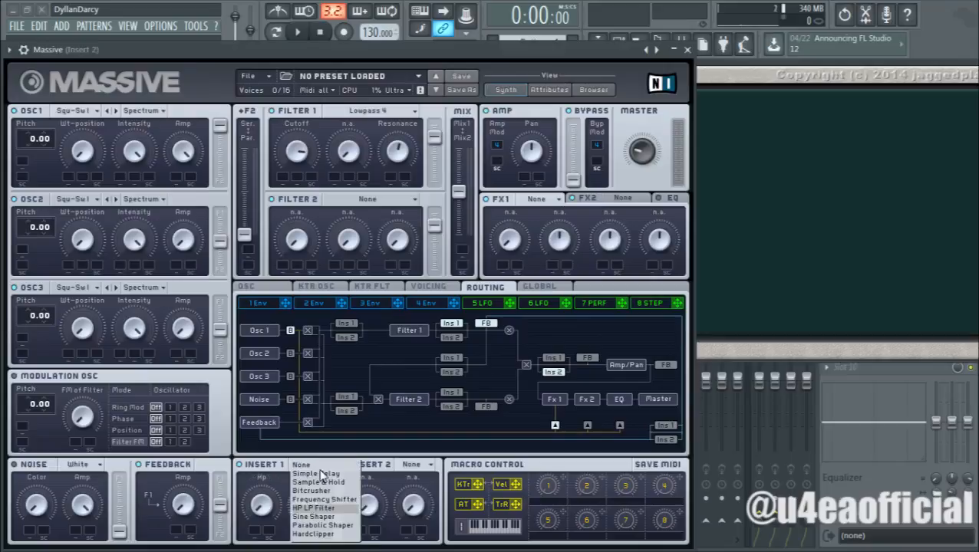
click(328, 508)
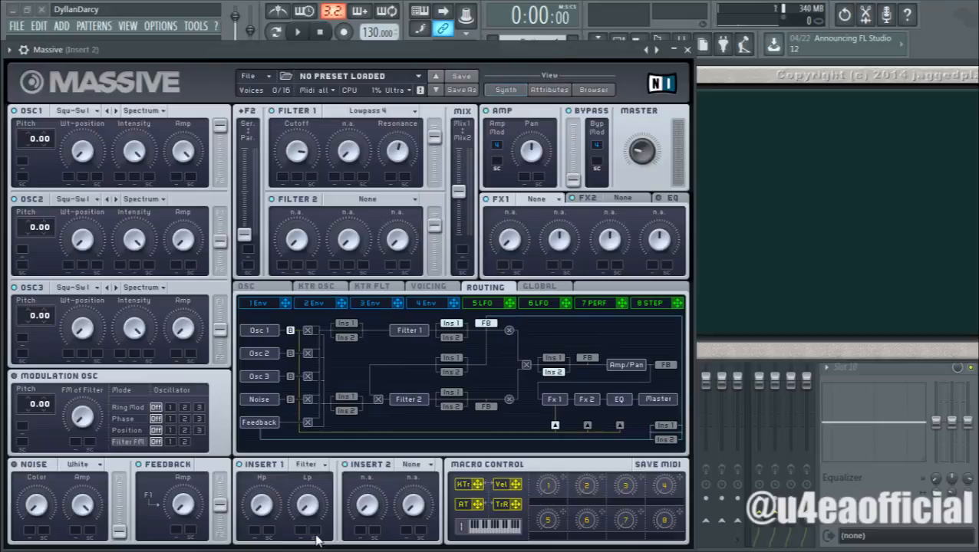
Step: Try Sample & Hold on Insert 1 and look through the other effect types
click(309, 466)
click(309, 486)
click(307, 465)
click(314, 521)
click(308, 466)
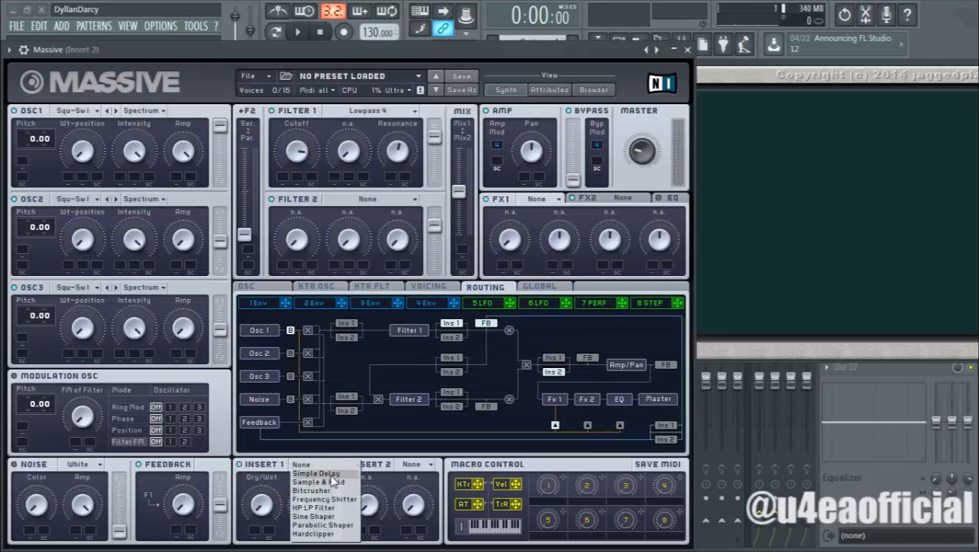
click(269, 470)
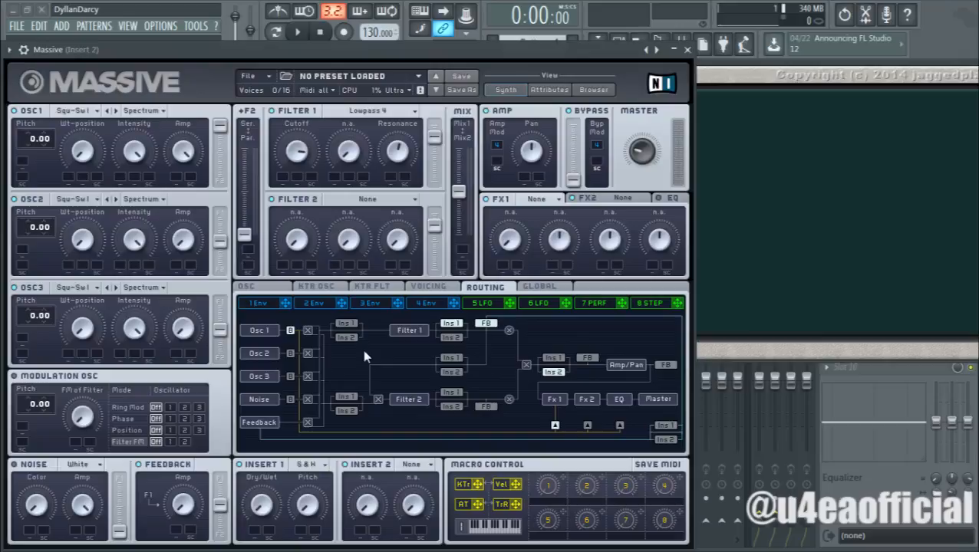
Step: Set Insert 1 to Simple Delay and raise its delay time with the oscillator page open
click(315, 465)
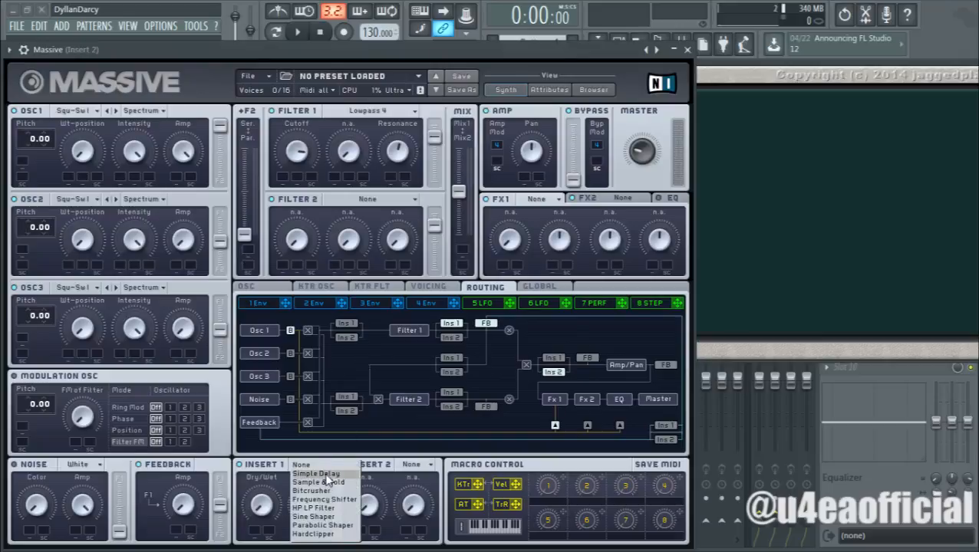
click(322, 474)
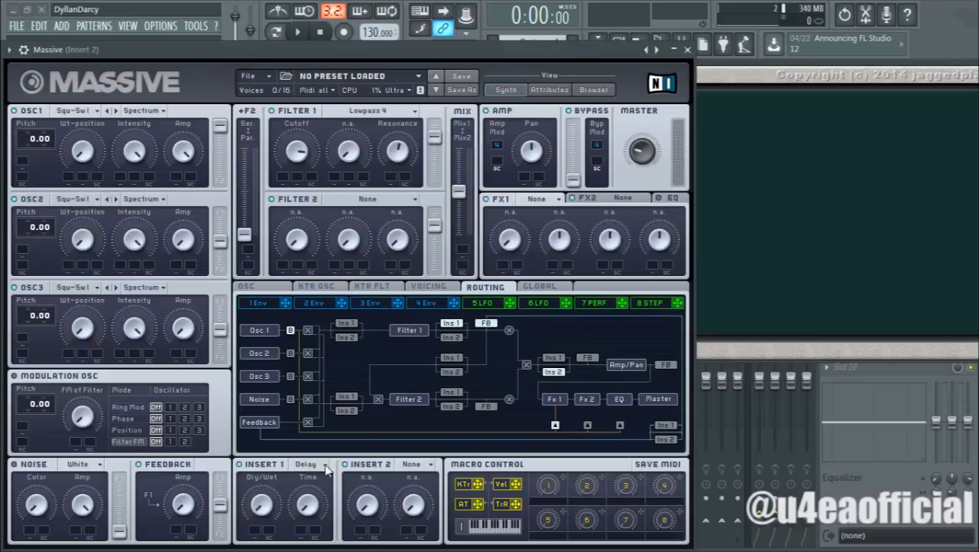
click(247, 287)
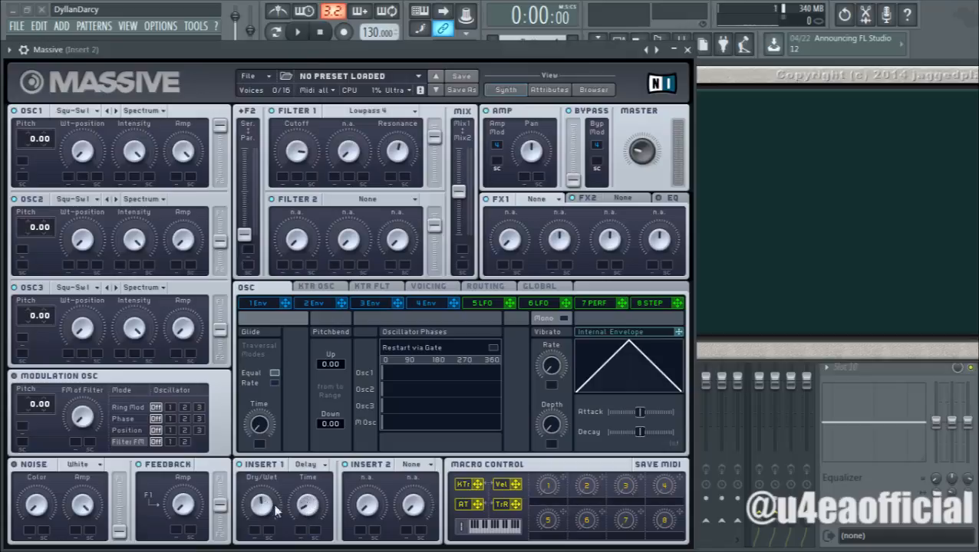
mouse_move(308, 516)
mouse_down()
mouse_move(314, 483)
mouse_move(311, 499)
mouse_up()
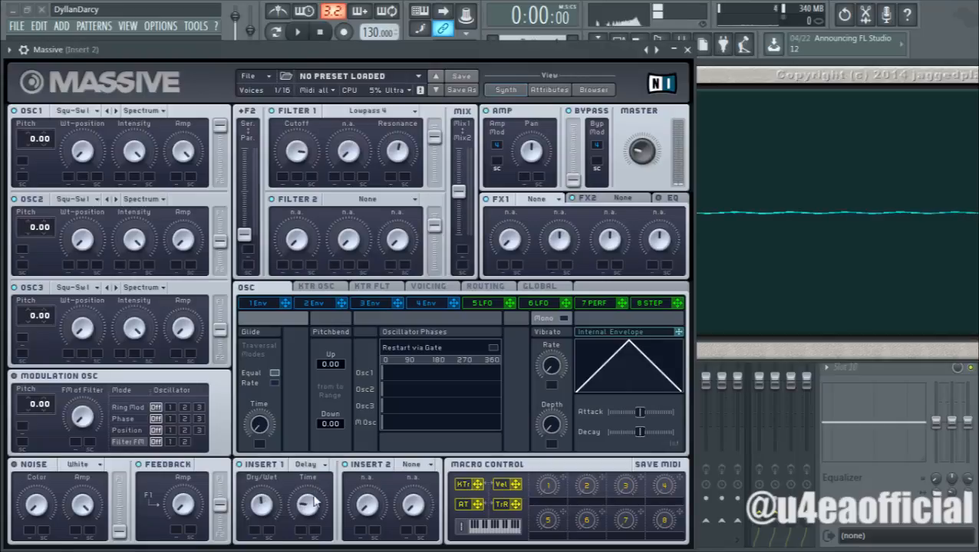
Step: Switch Insert 1 to Sample & Hold and sweep its Pitch over several ranges
click(308, 465)
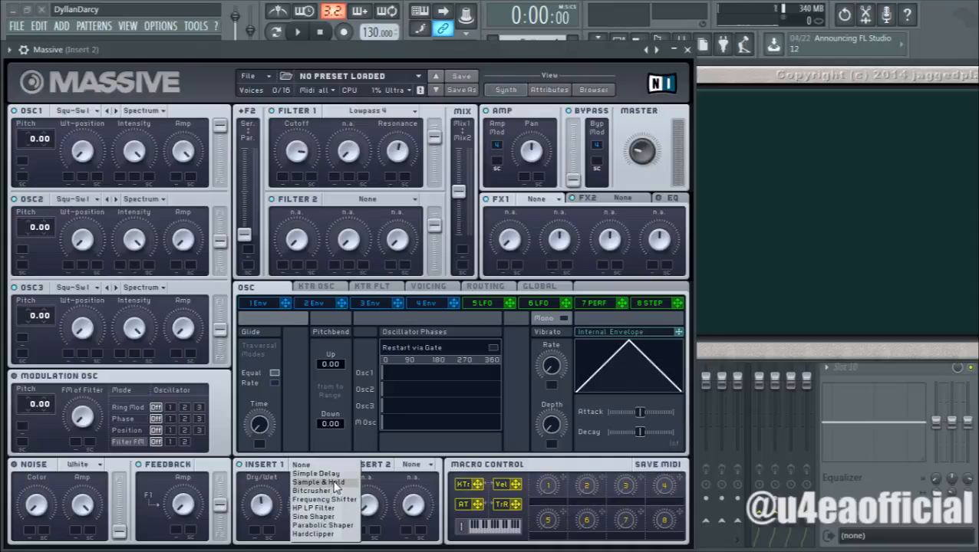
click(335, 483)
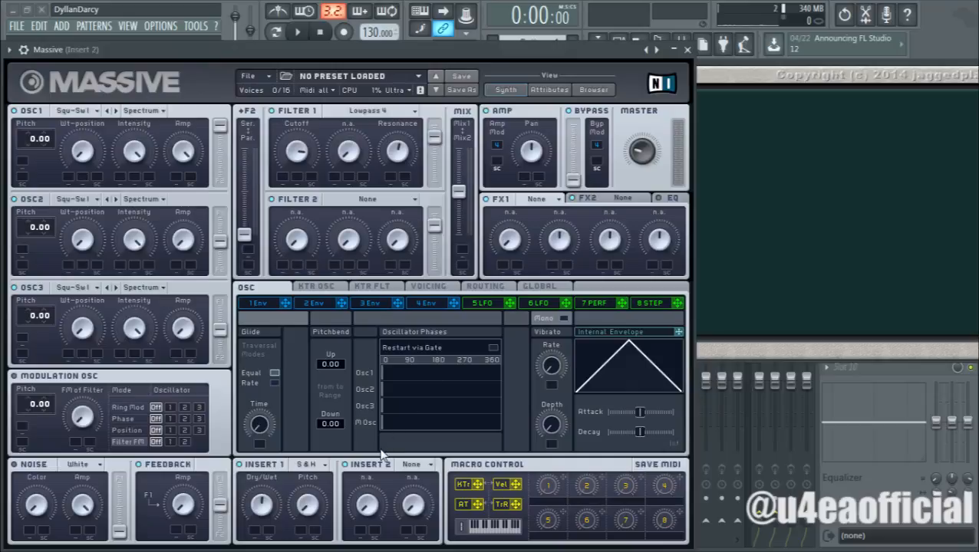
drag(313, 512, 314, 459)
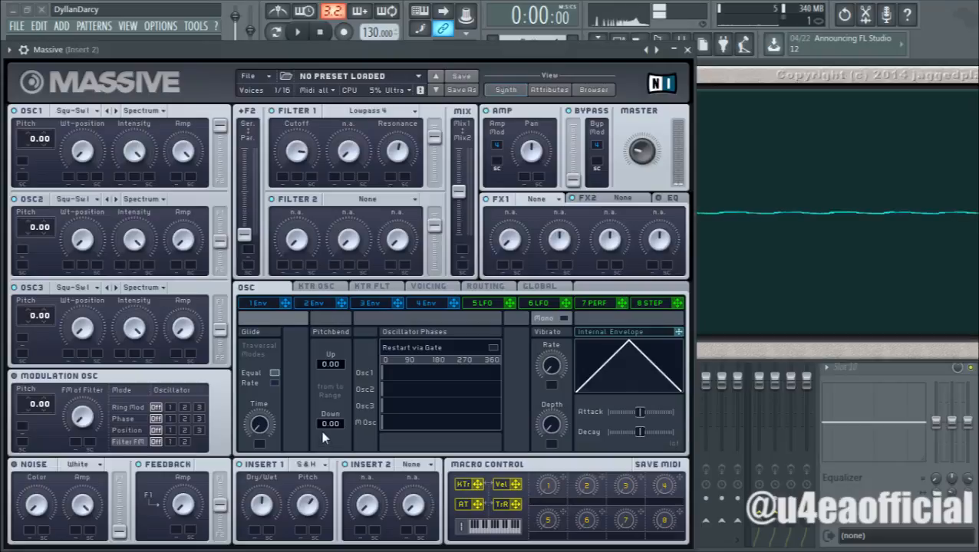
drag(311, 506, 324, 491)
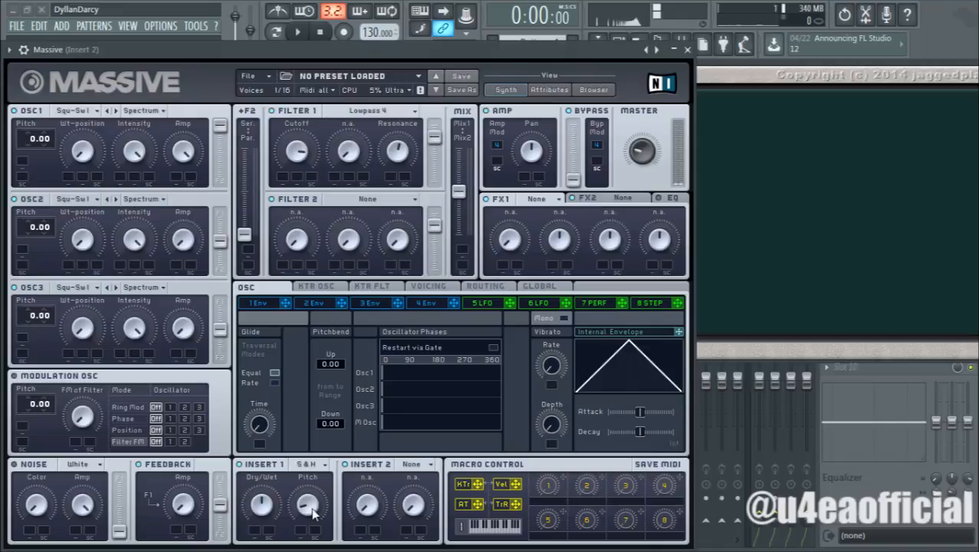
drag(312, 509, 335, 448)
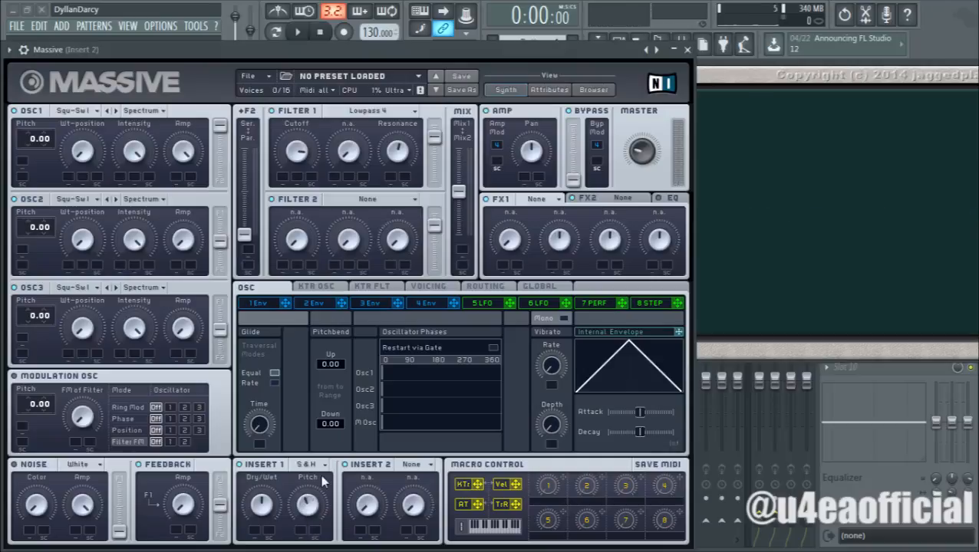
Step: Switch Insert 1 to Bitcrusher and sweep its Dry/Wet mix up and back down
click(323, 467)
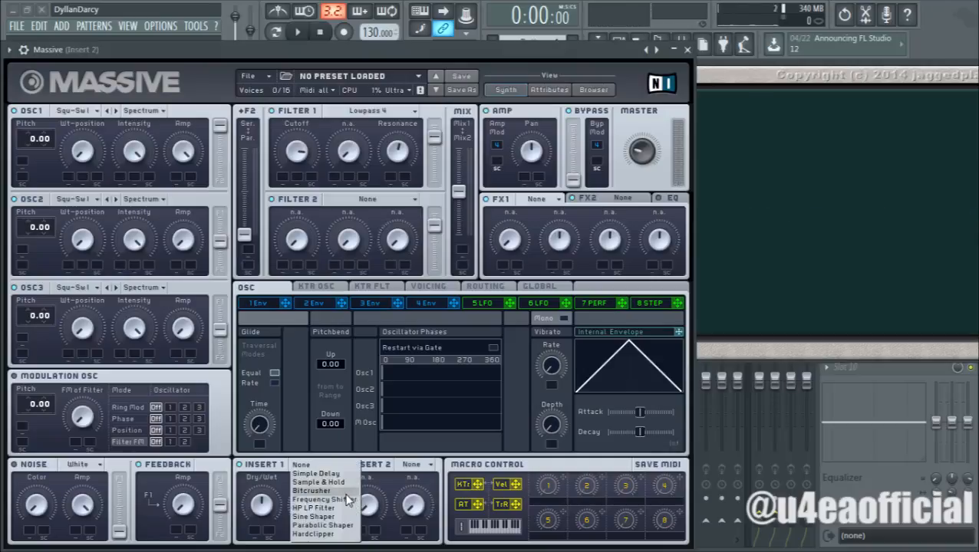
click(345, 492)
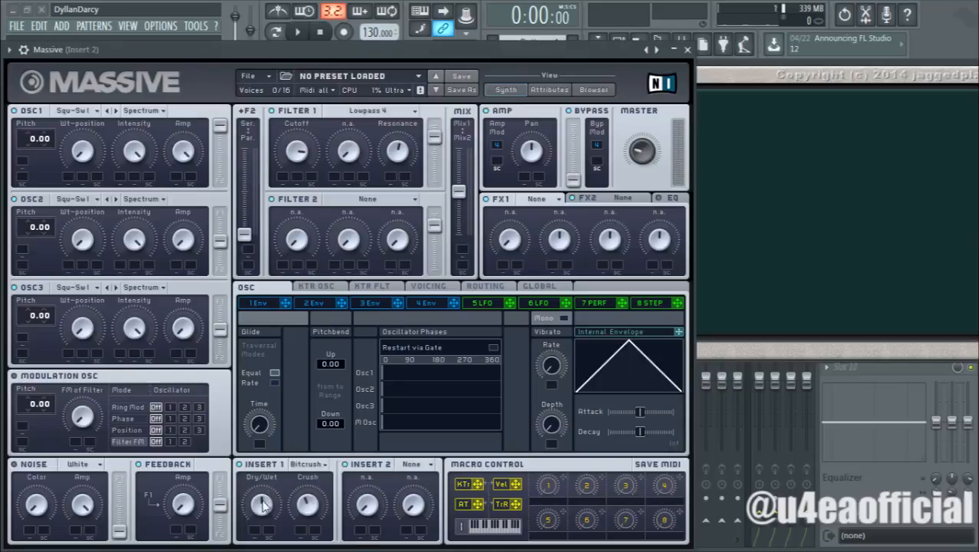
drag(262, 517, 271, 413)
drag(269, 482, 265, 524)
Step: Switch Insert 1 to Frequency Shifter and sweep its Pitch up to the maximum
click(325, 465)
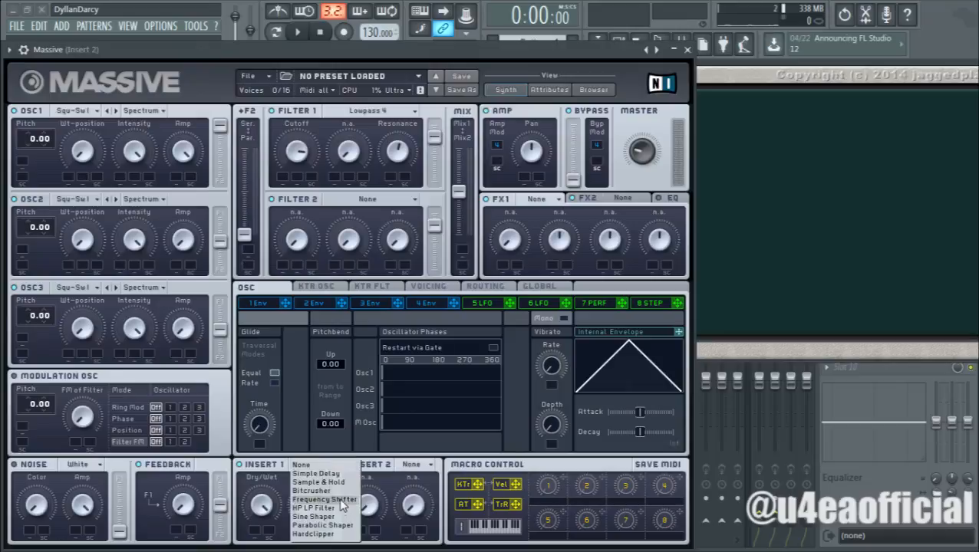
click(330, 500)
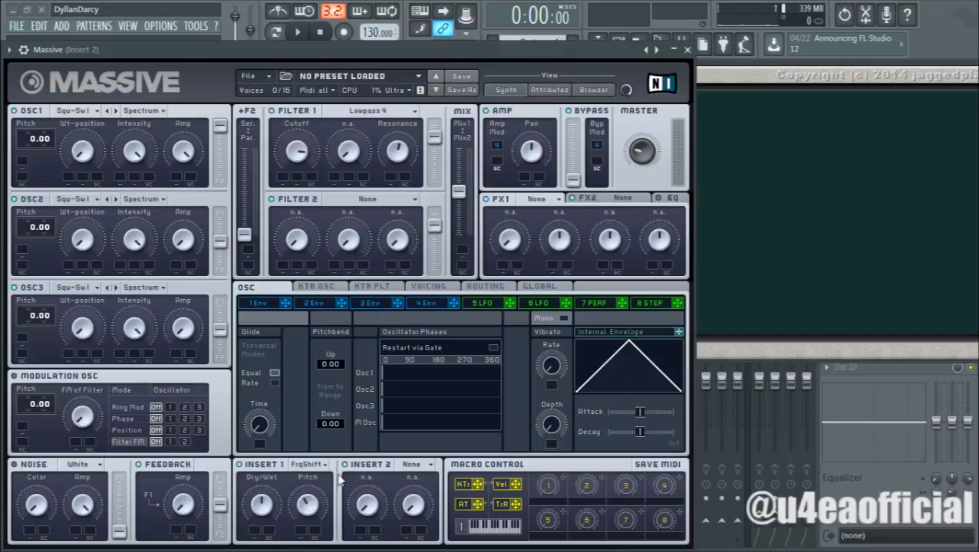
mouse_move(309, 508)
mouse_down()
mouse_move(304, 527)
mouse_move(307, 495)
mouse_up()
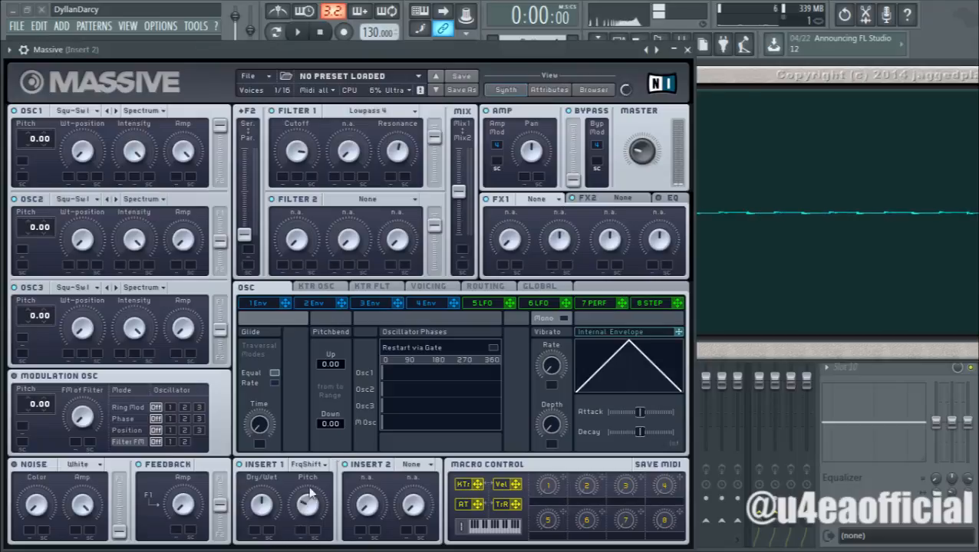
drag(328, 420, 338, 371)
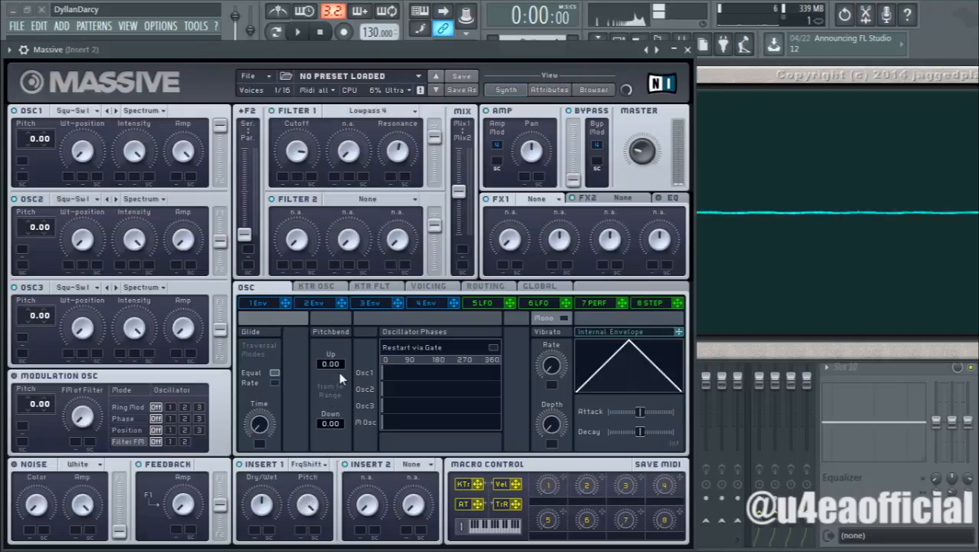
Step: Switch Insert 1 to HP LP Filter and sweep both cutoffs, leaving Hp at minimum and Lp at maximum
click(316, 465)
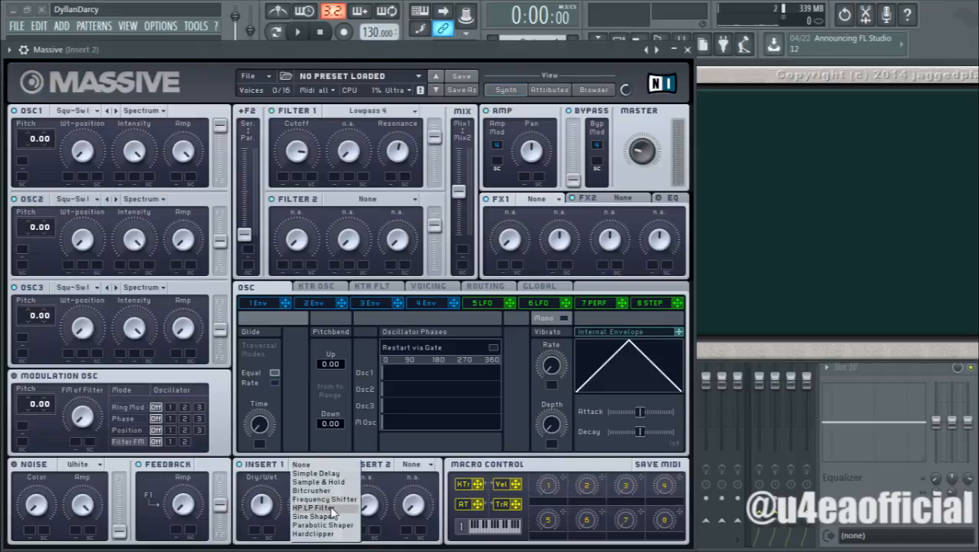
click(330, 509)
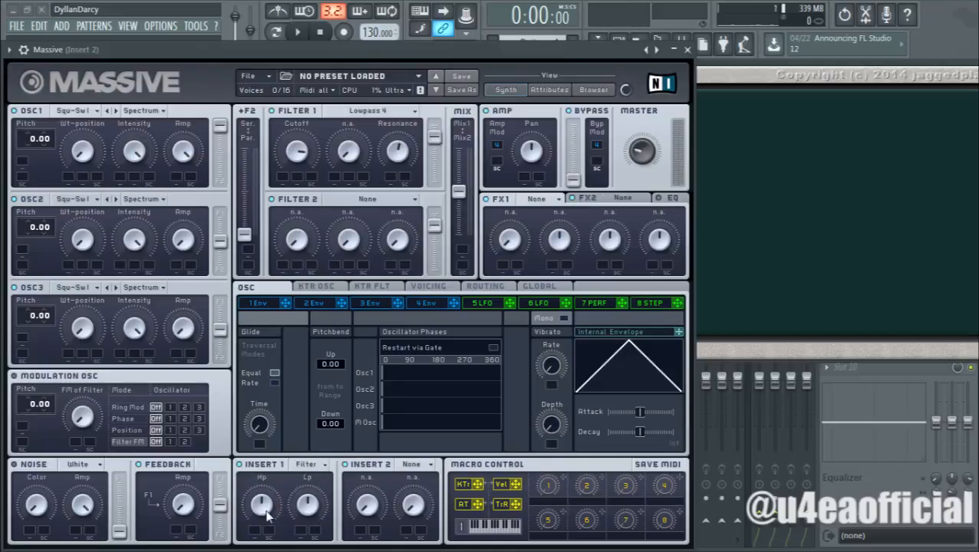
mouse_move(264, 504)
mouse_down()
mouse_move(281, 414)
mouse_move(277, 497)
mouse_move(255, 509)
mouse_up()
drag(307, 499, 299, 522)
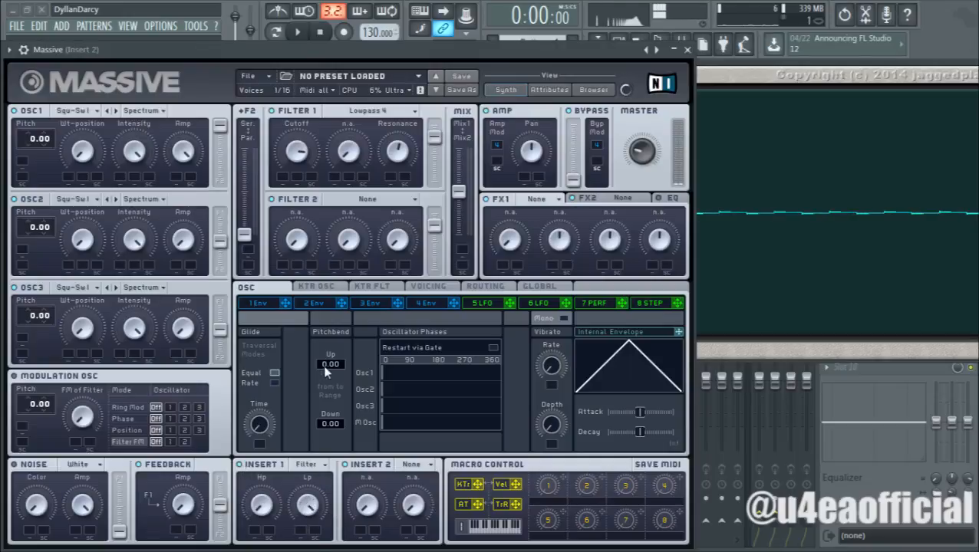
drag(263, 508, 295, 551)
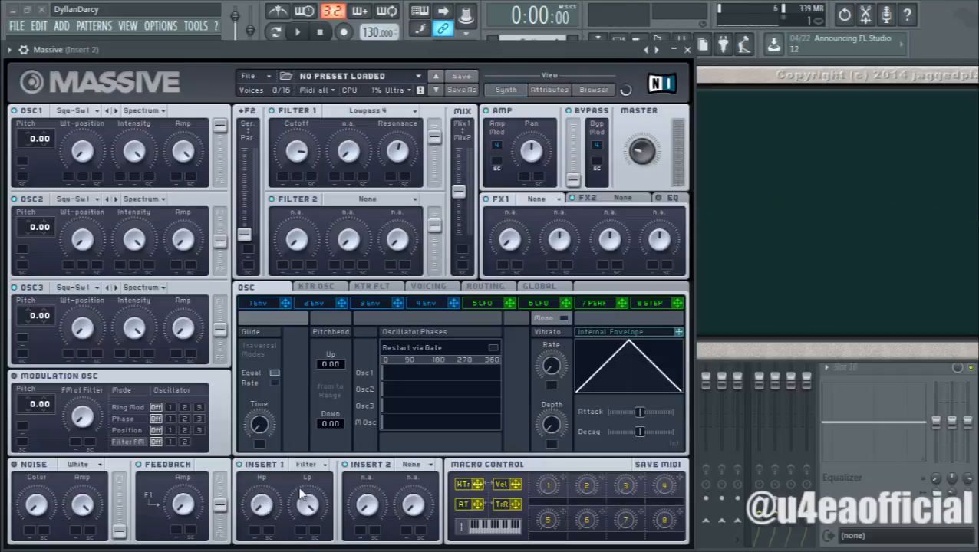
Step: Switch Insert 1 to Sine Shaper, rechecking the effect list and keeping that type
click(317, 465)
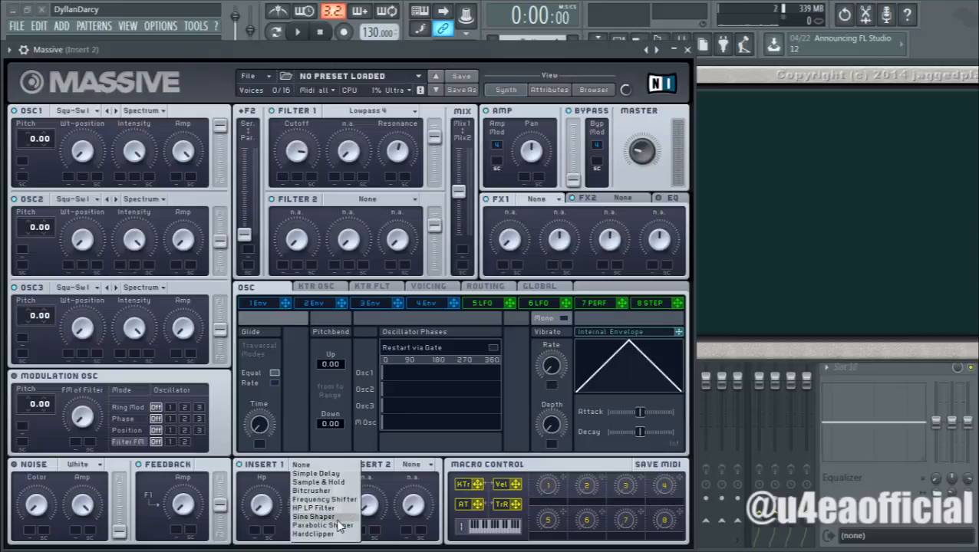
click(337, 519)
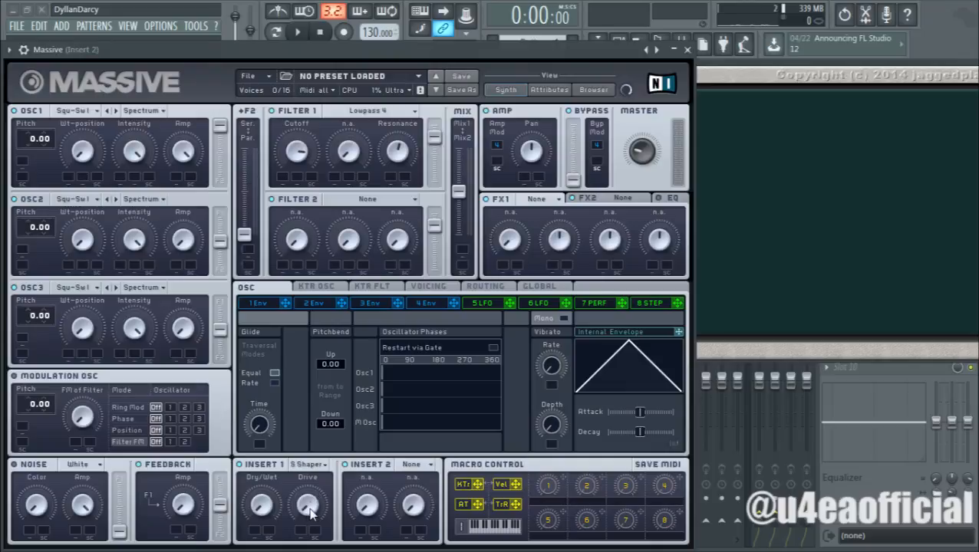
click(309, 465)
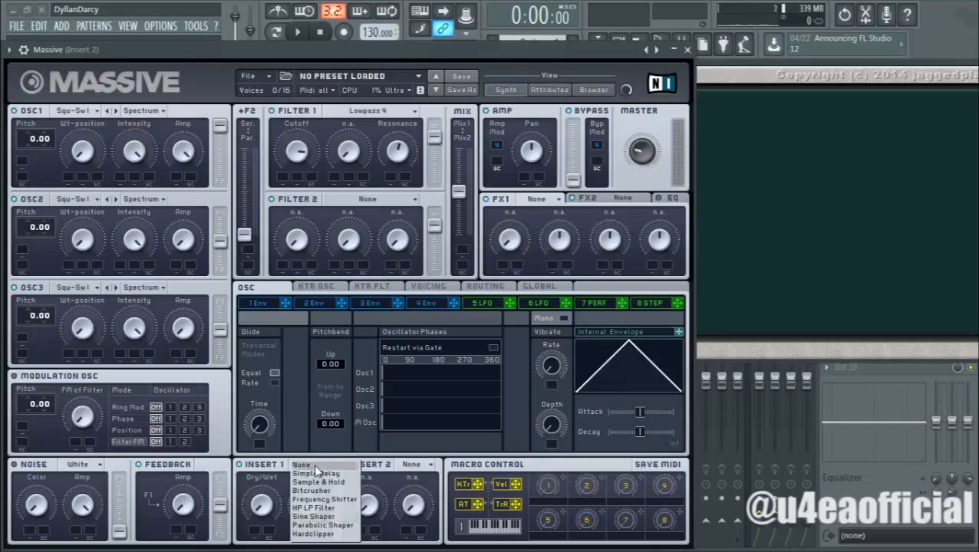
click(319, 518)
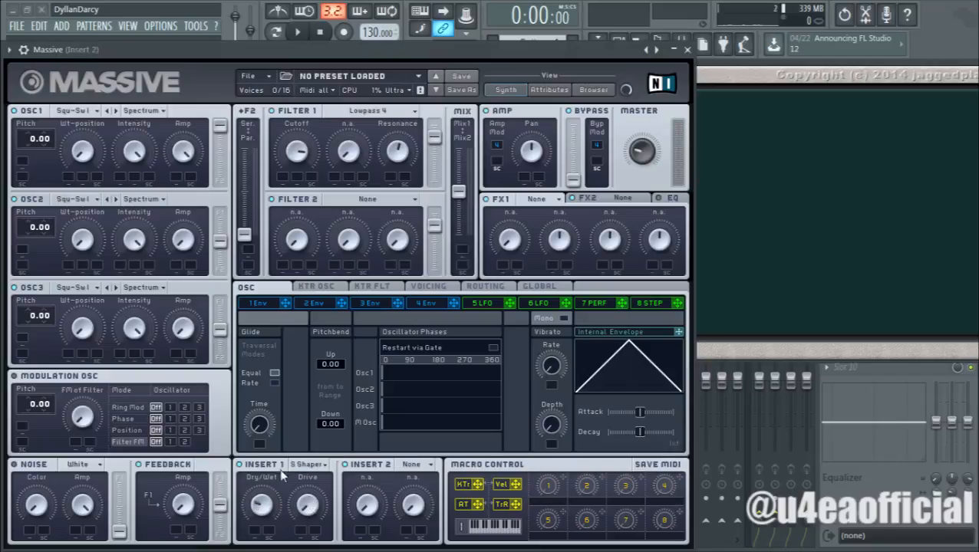
Step: Sweep the Drive of Insert 1's Sine Shaper up to the maximum
drag(311, 509, 321, 454)
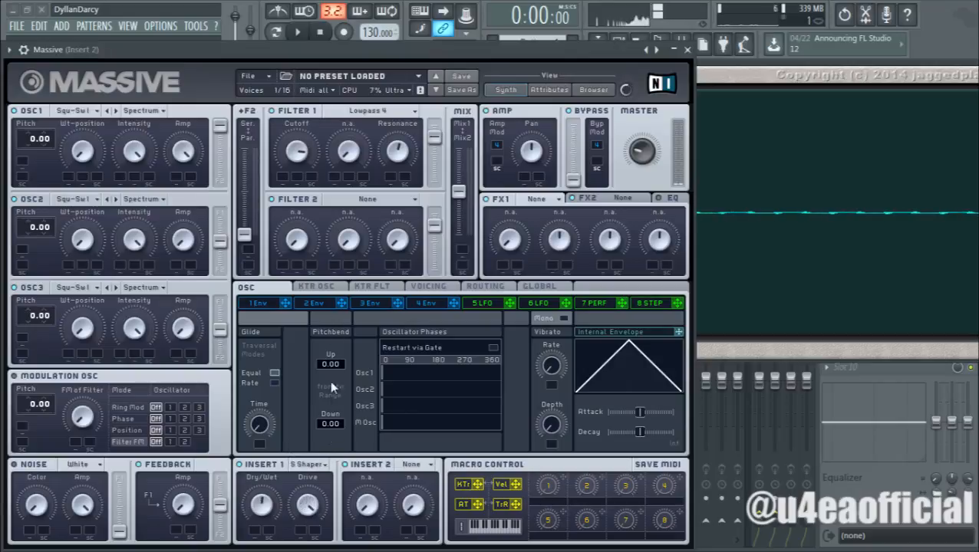
Step: Switch Insert 1 to Parabolic Shaper and sweep its Dry/Wet mix and Drive upward
click(310, 465)
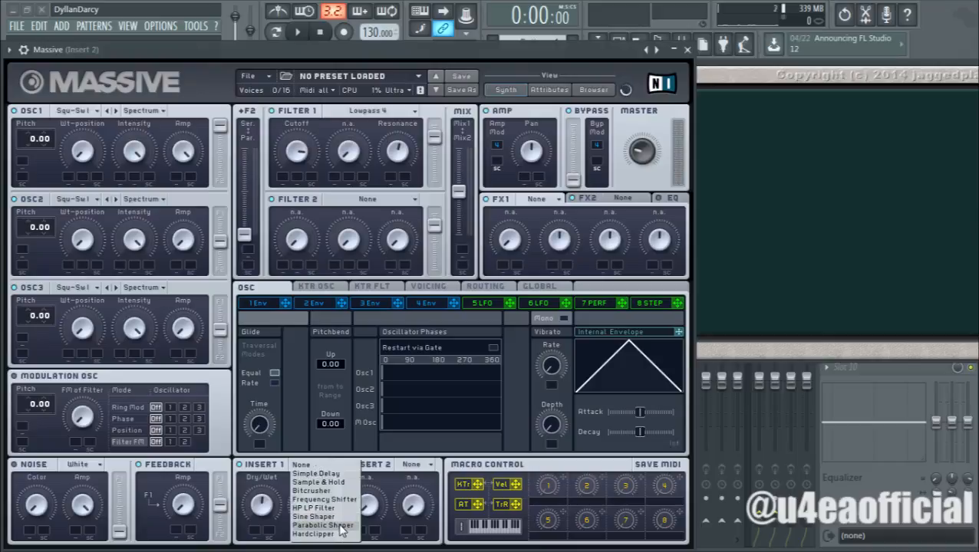
click(342, 528)
click(318, 465)
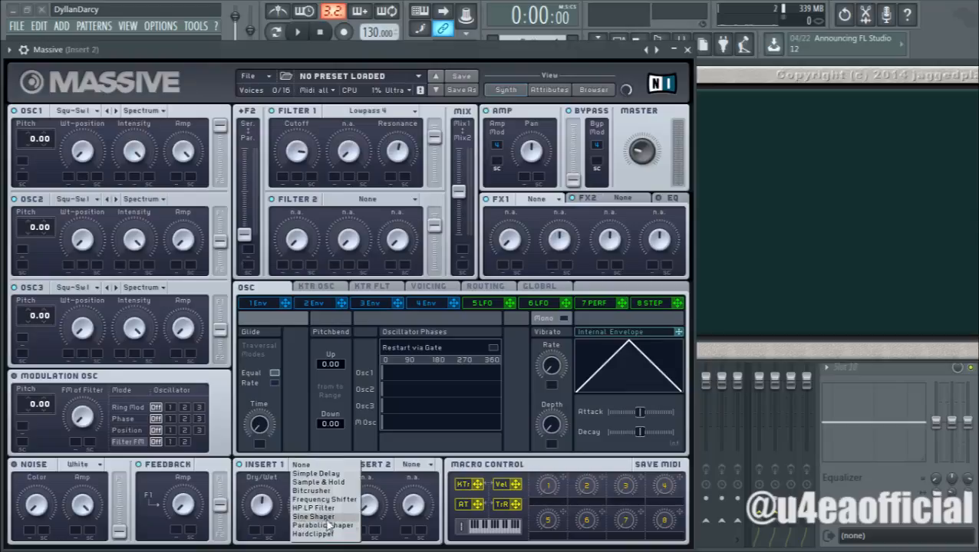
click(304, 525)
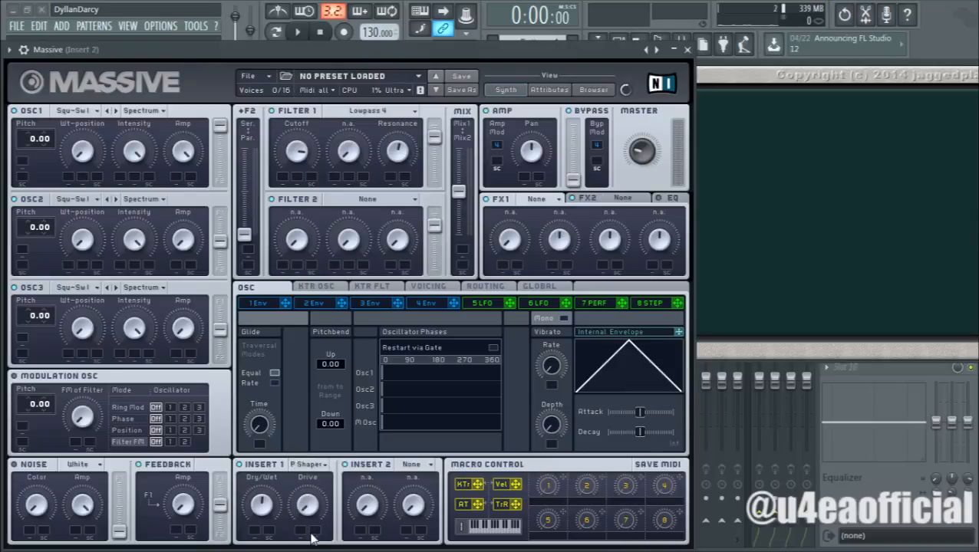
drag(264, 497, 269, 450)
drag(307, 505, 317, 418)
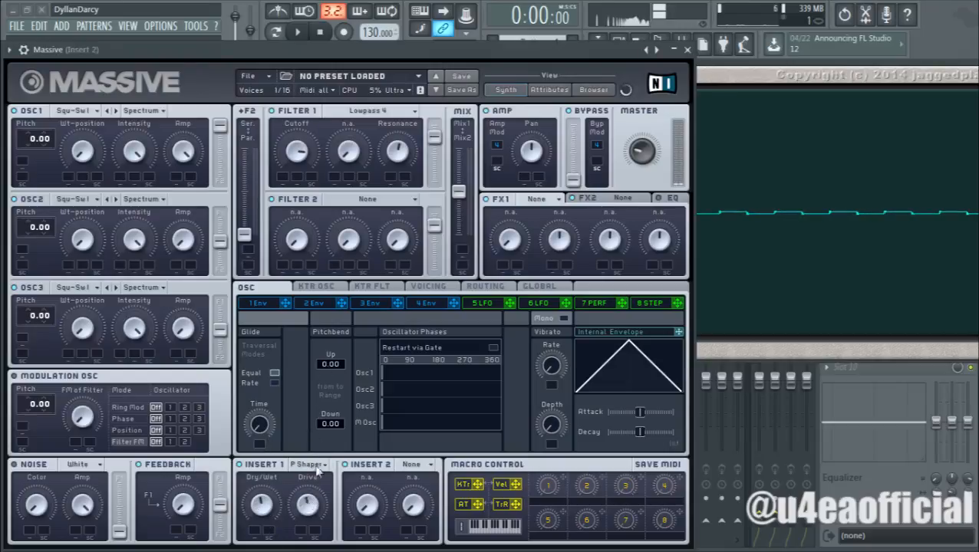
Step: Switch Insert 1 back to Sine Shaper for comparison and return it to Parabolic Shaper
click(310, 465)
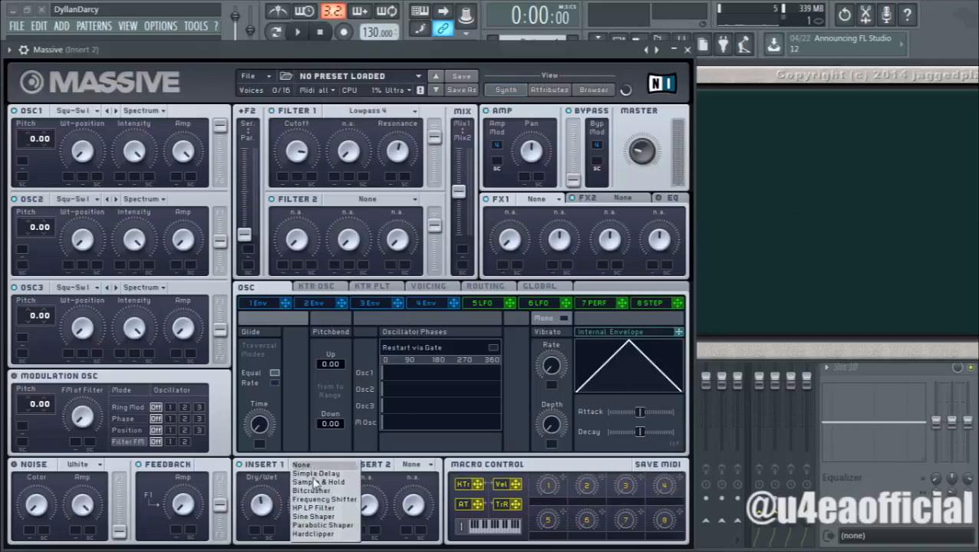
click(326, 520)
click(317, 465)
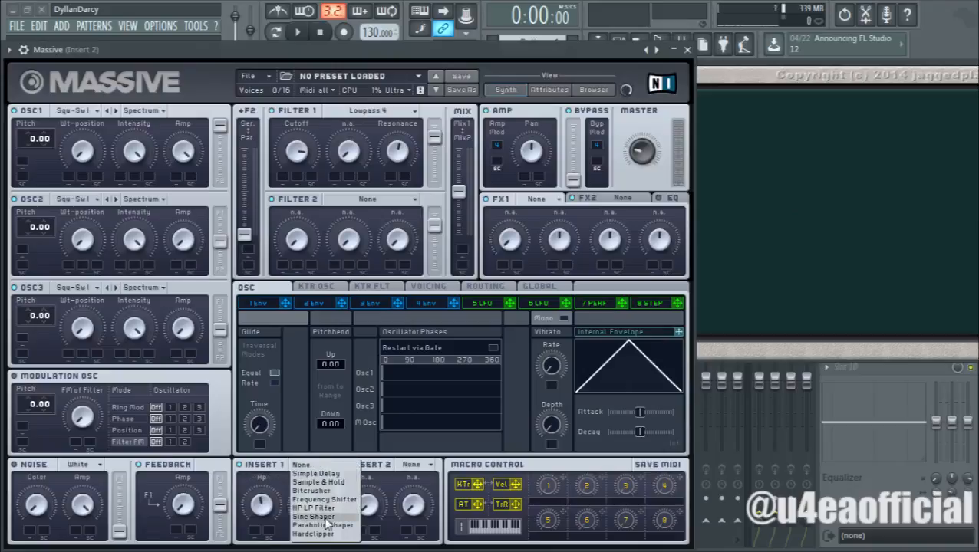
click(326, 526)
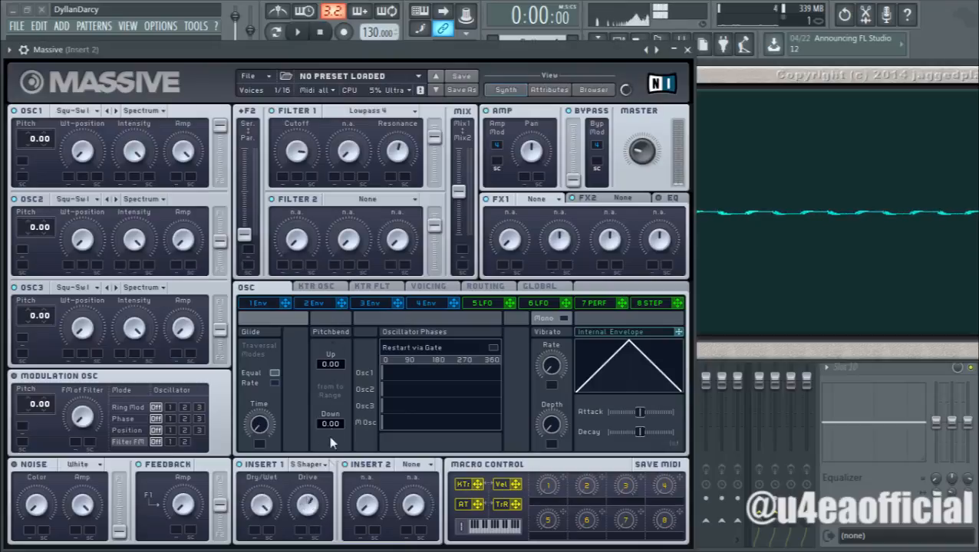
click(310, 465)
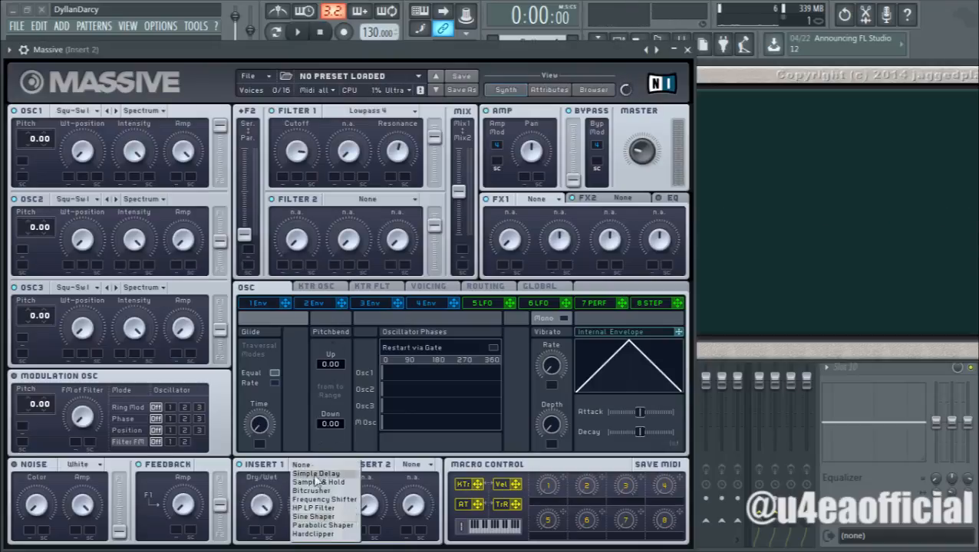
click(326, 526)
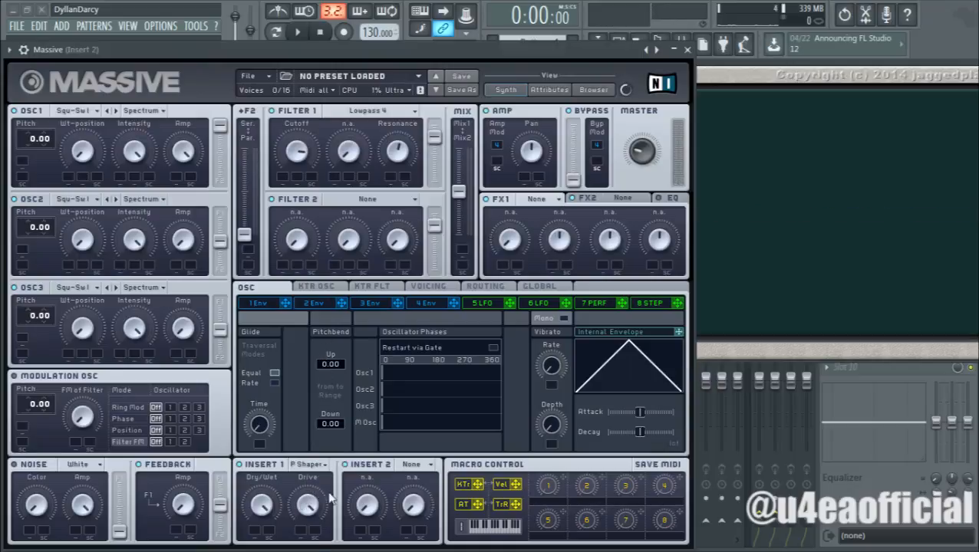
Step: Switch Insert 1 to Hardclipper and sweep its Drive, leaving it at minimum
click(307, 464)
click(319, 539)
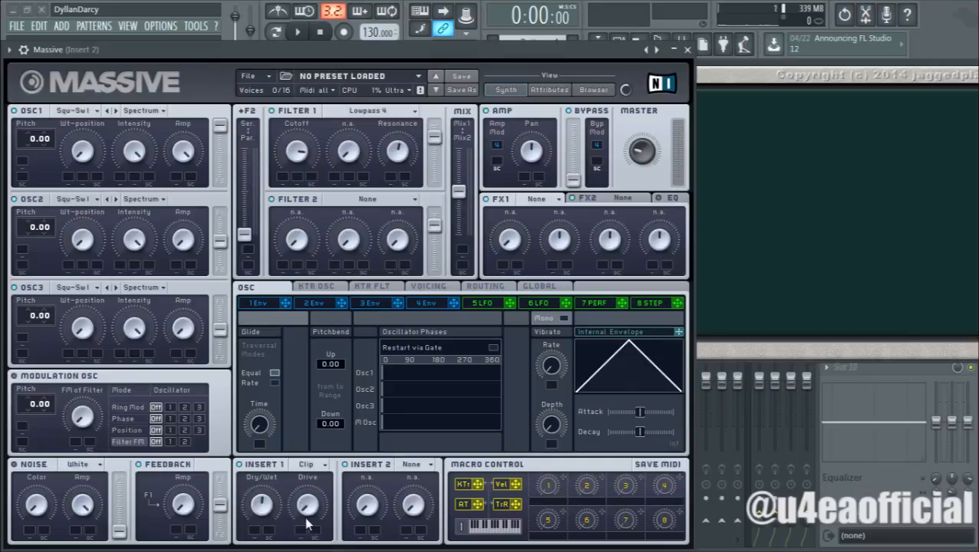
drag(308, 511, 339, 534)
drag(306, 507, 322, 543)
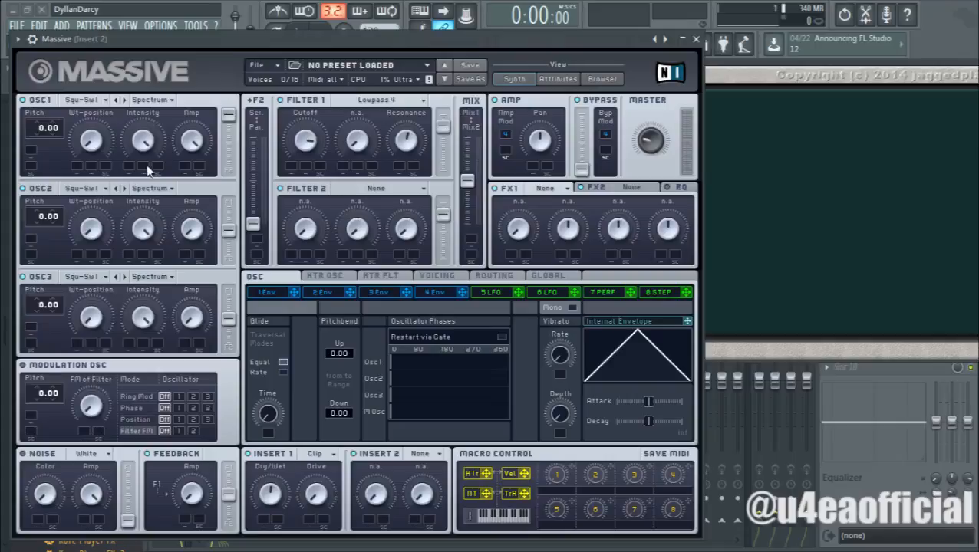
Step: Lower Filter 1's Cutoff and assign the KTr macro source to its first modulation slot
drag(307, 139, 304, 186)
drag(486, 473, 310, 161)
drag(305, 147, 295, 194)
click(292, 166)
Step: Assign Vel and, after adjusting the Cutoff, TrR to the first modulation slot of Filter 1's Cutoff
drag(524, 476, 291, 165)
drag(310, 139, 309, 183)
drag(524, 495, 294, 170)
Step: Assign KTr to Filter 1's Cutoff again, raise the Cutoff to about the middle, and turn the modulation off
drag(485, 474, 292, 165)
drag(300, 136, 320, 78)
right_click(293, 168)
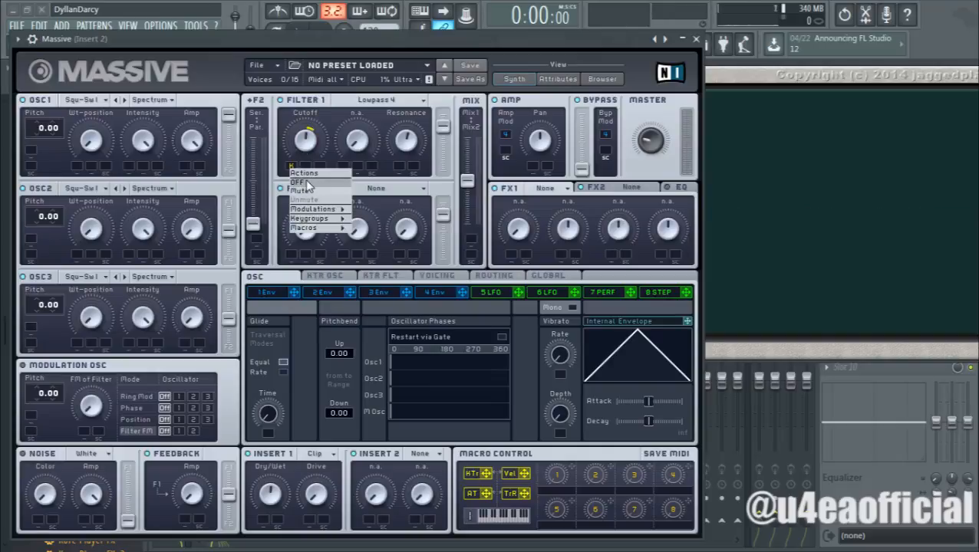
click(306, 182)
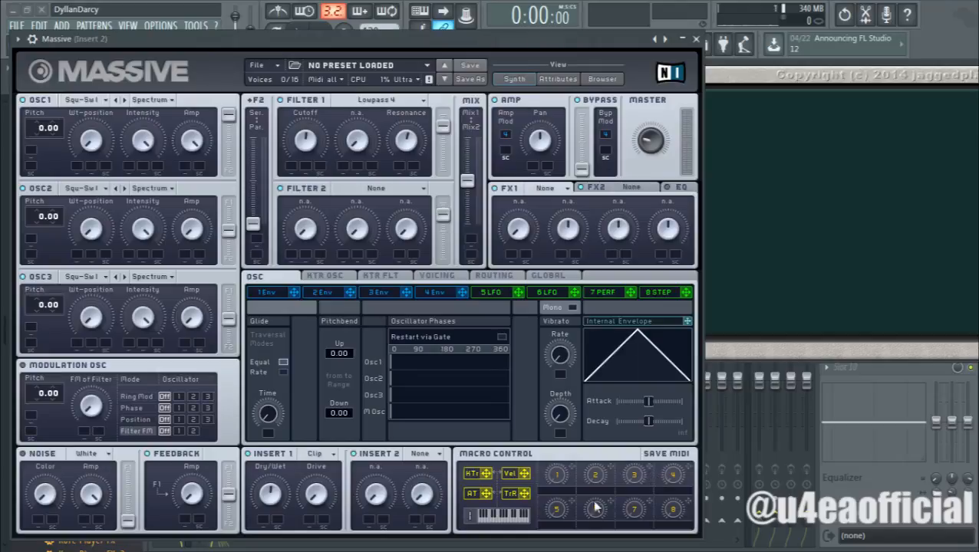
Step: Assign Macro 1 to Filter 1's Cutoff and OSC1's Wt-position, and shorten the Cutoff's modulation range
drag(285, 178, 292, 165)
click(77, 166)
drag(91, 143, 109, 97)
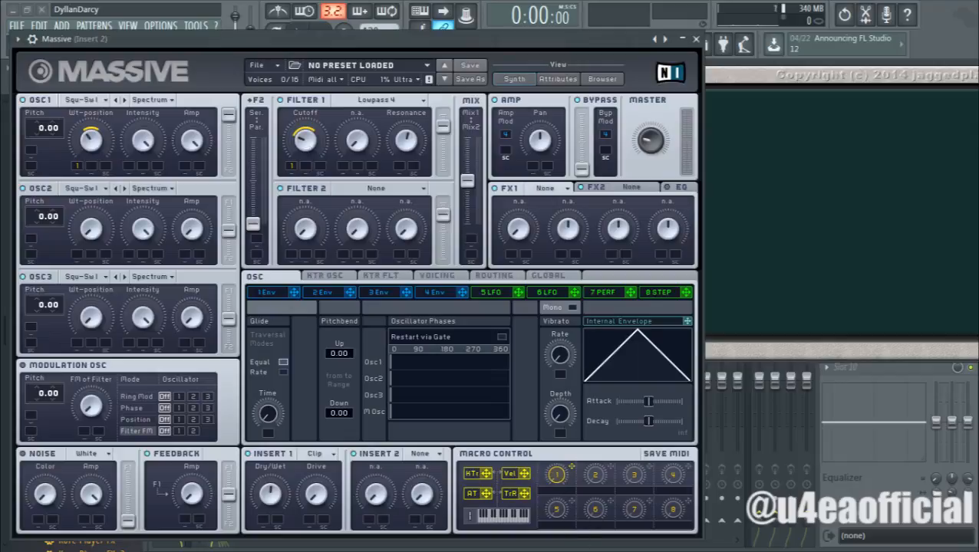
drag(294, 171, 290, 197)
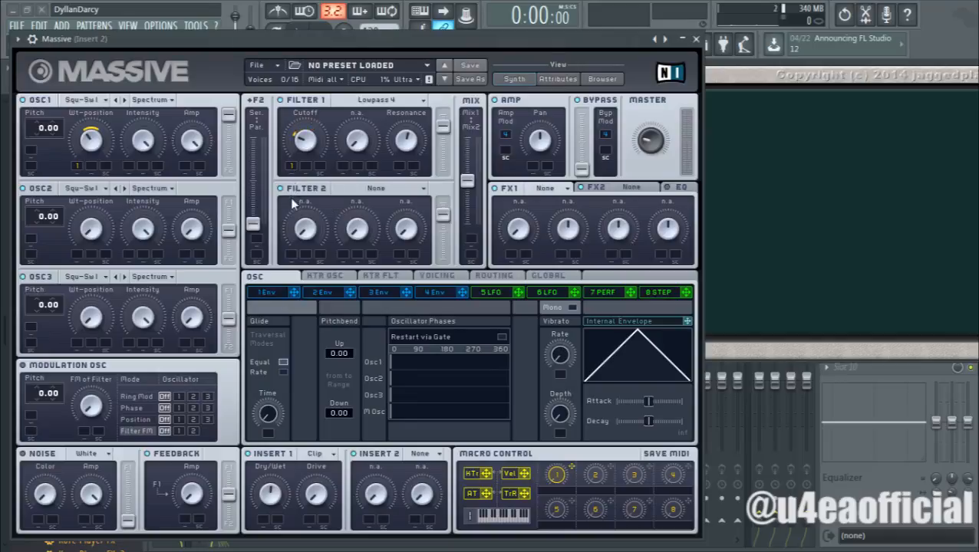
Step: Remove the Macro 1 modulation from OSC1's Wt-position and name Macro 1 "Cutoff"
right_click(71, 163)
click(92, 187)
text(toff)
Step: Compare the Browser view's enlarged macro knobs with the Synth view, finishing in the Synth view
click(602, 79)
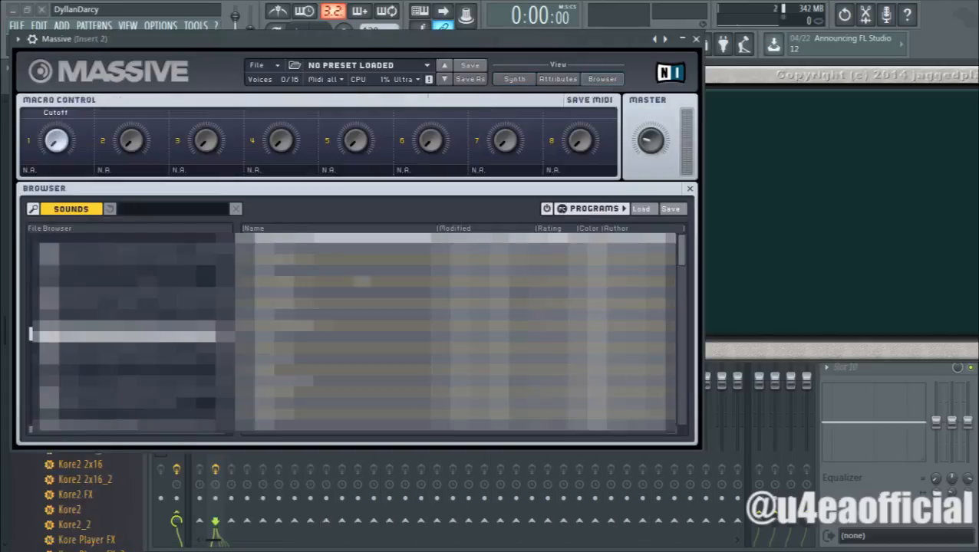
click(515, 79)
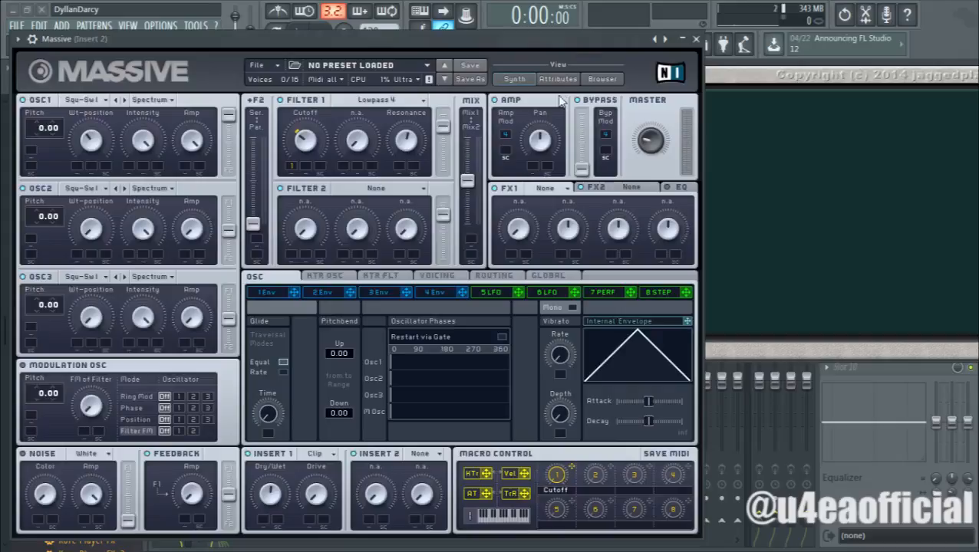
click(602, 79)
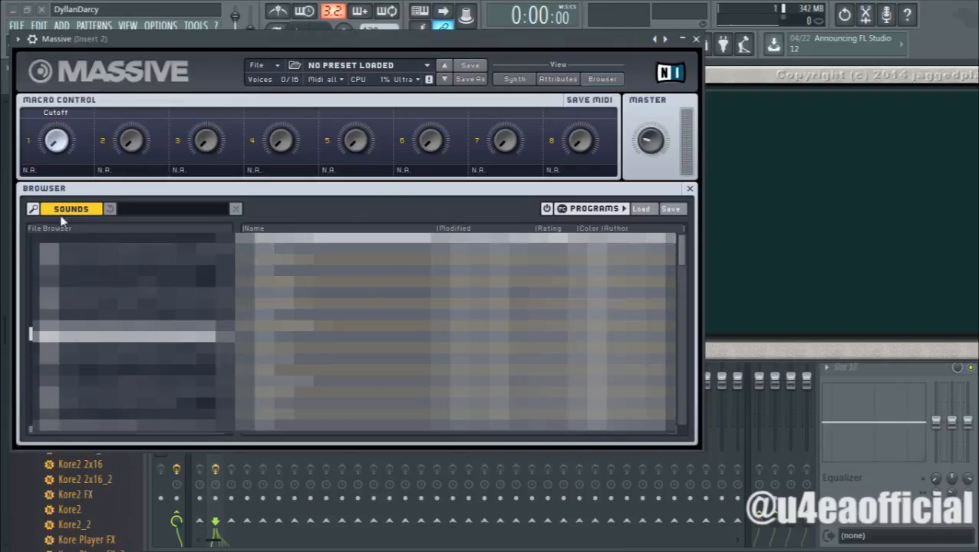
click(514, 79)
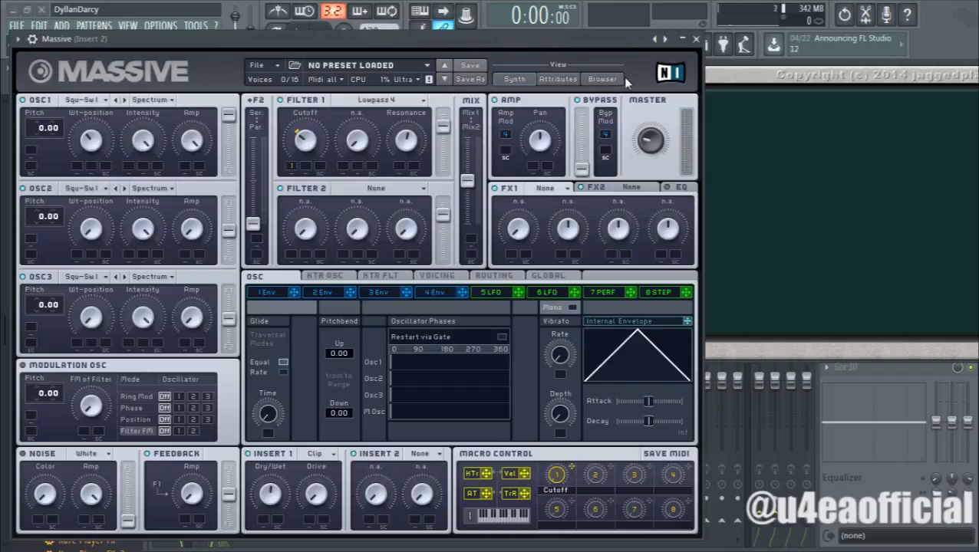
click(602, 79)
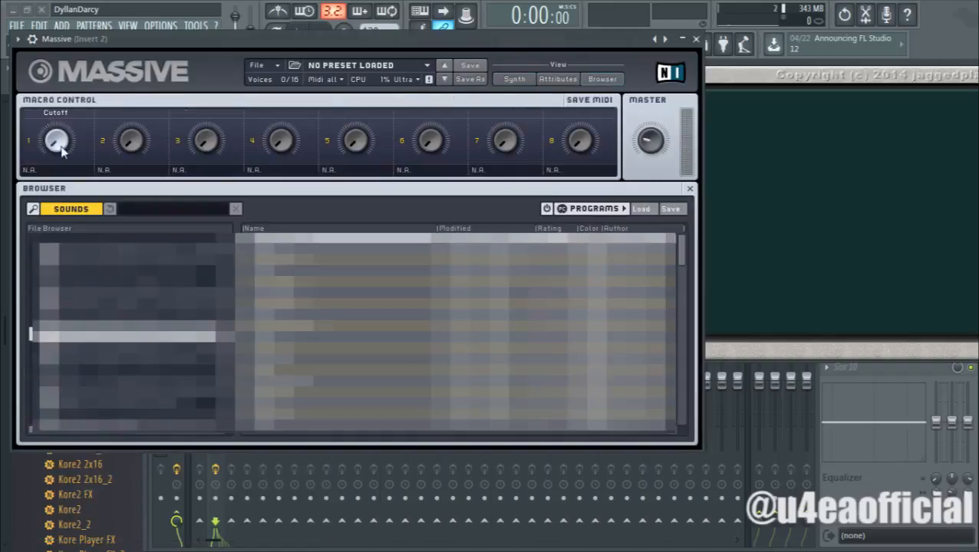
click(516, 80)
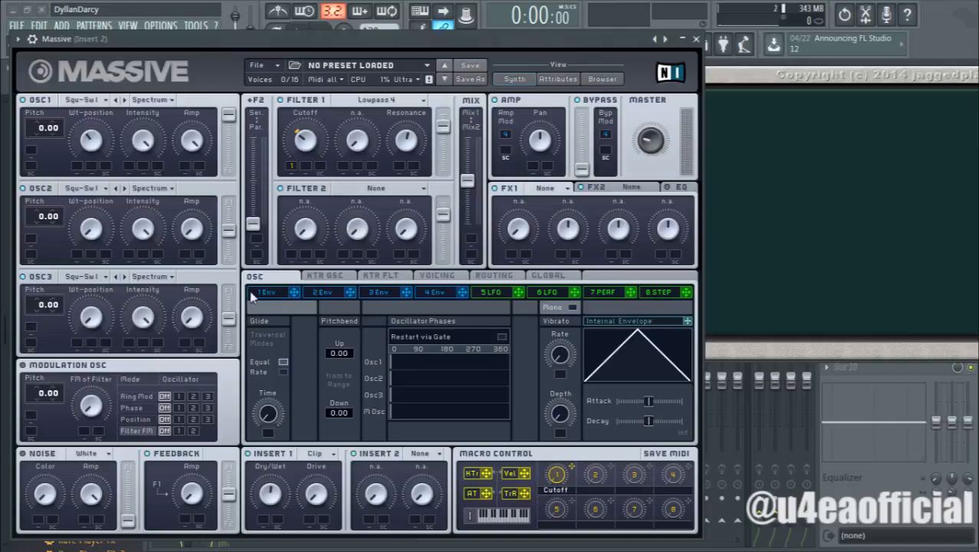
Step: Look through the KTR OSC, KTR FLT, Voicing, Routing and Global pages of the center section, and return to the OSC page
click(321, 278)
click(436, 277)
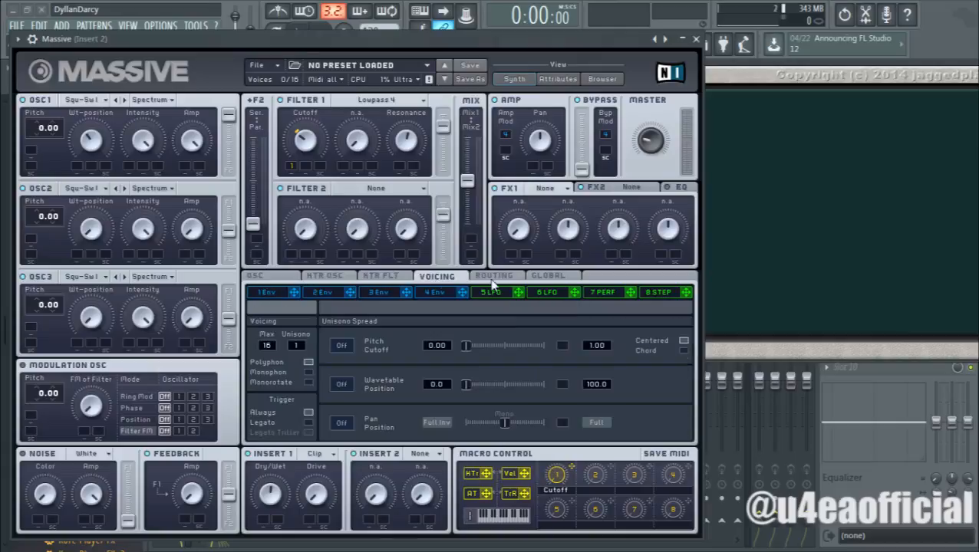
click(493, 278)
click(548, 278)
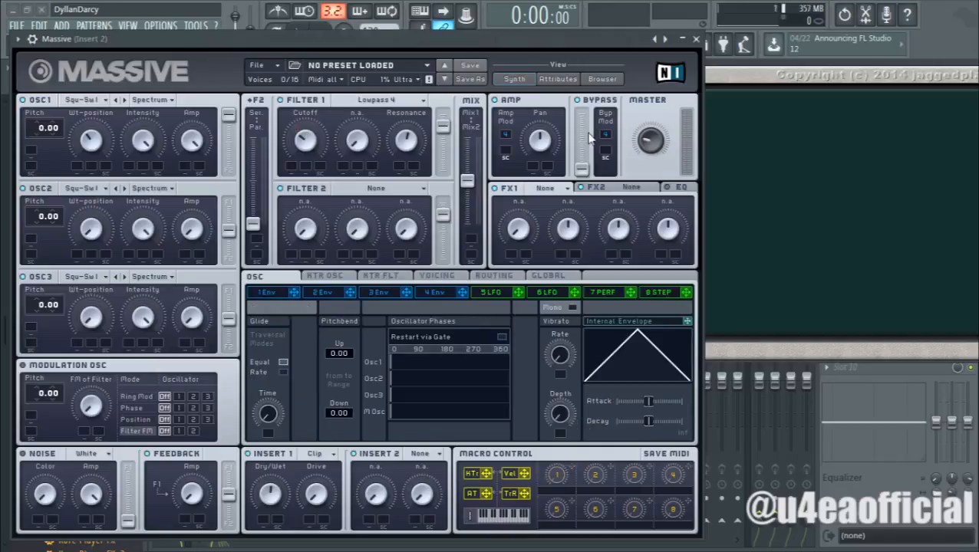
click(331, 278)
click(381, 278)
click(427, 277)
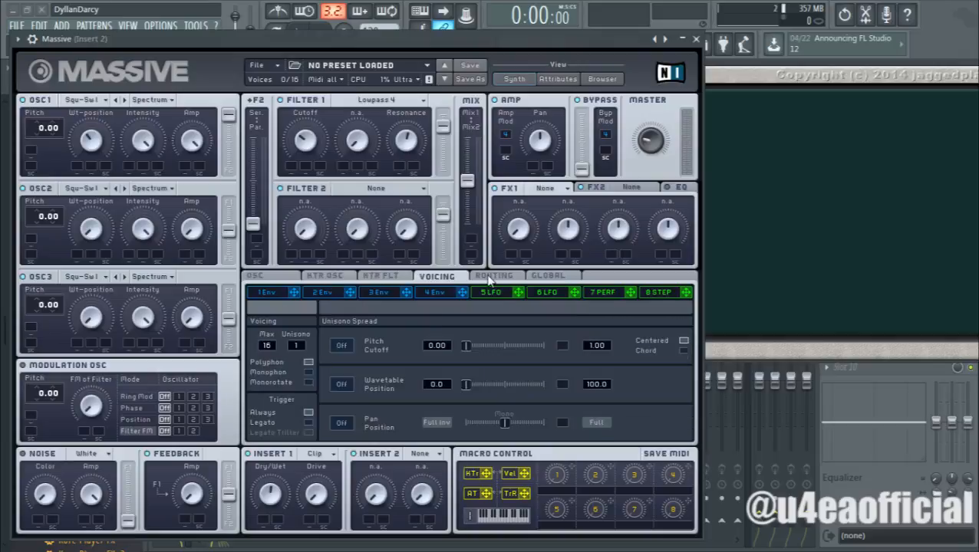
click(491, 278)
click(545, 277)
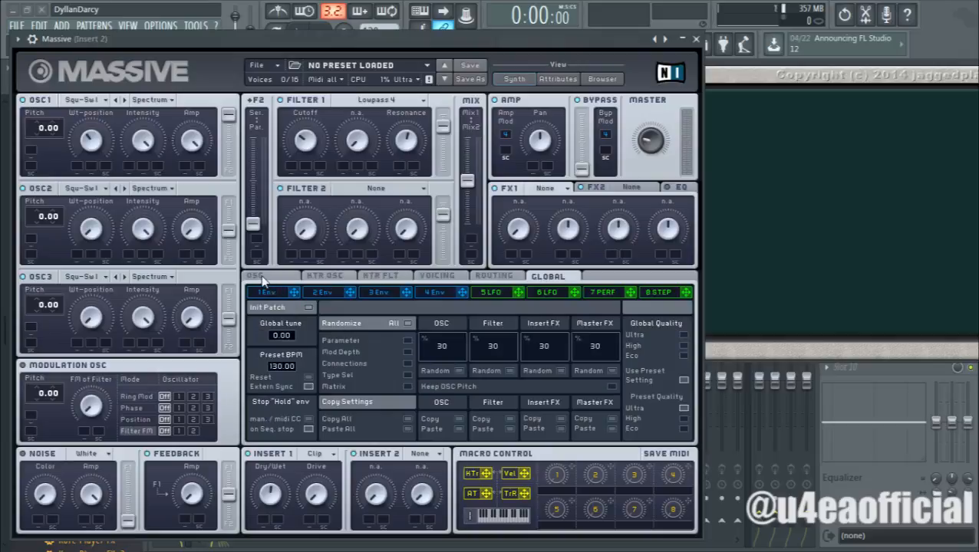
click(260, 277)
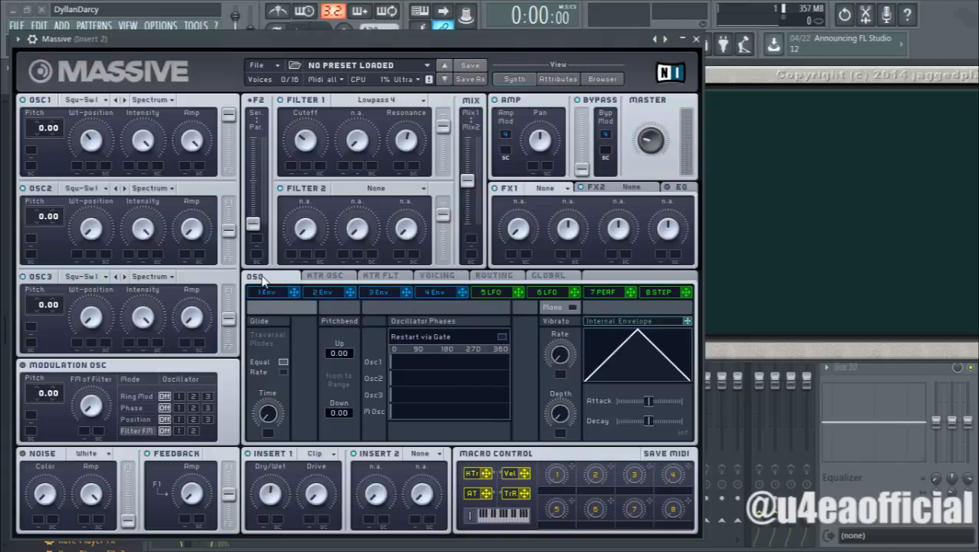